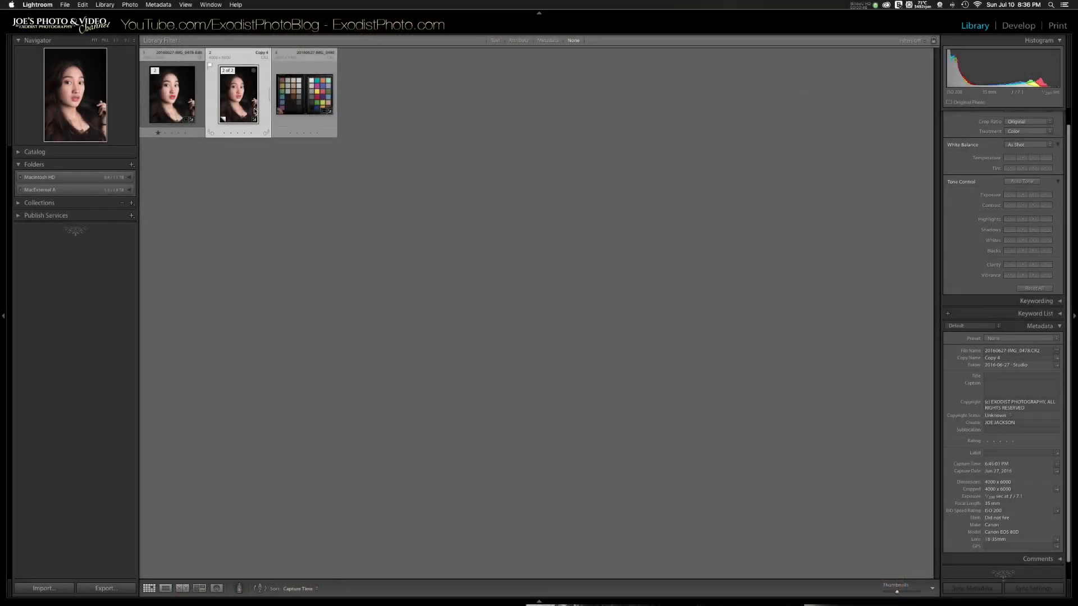
Synchronize the white balance, treatment and color adjustments from the color checker photo to the unretouched portrait (Copy 4)
click(326, 95)
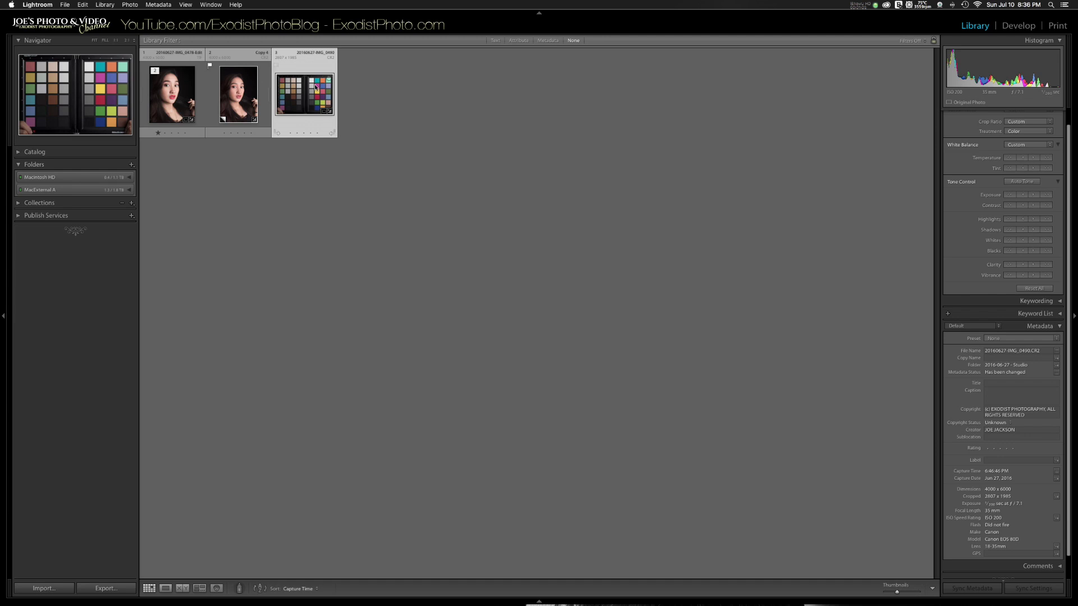
shift+click(245, 88)
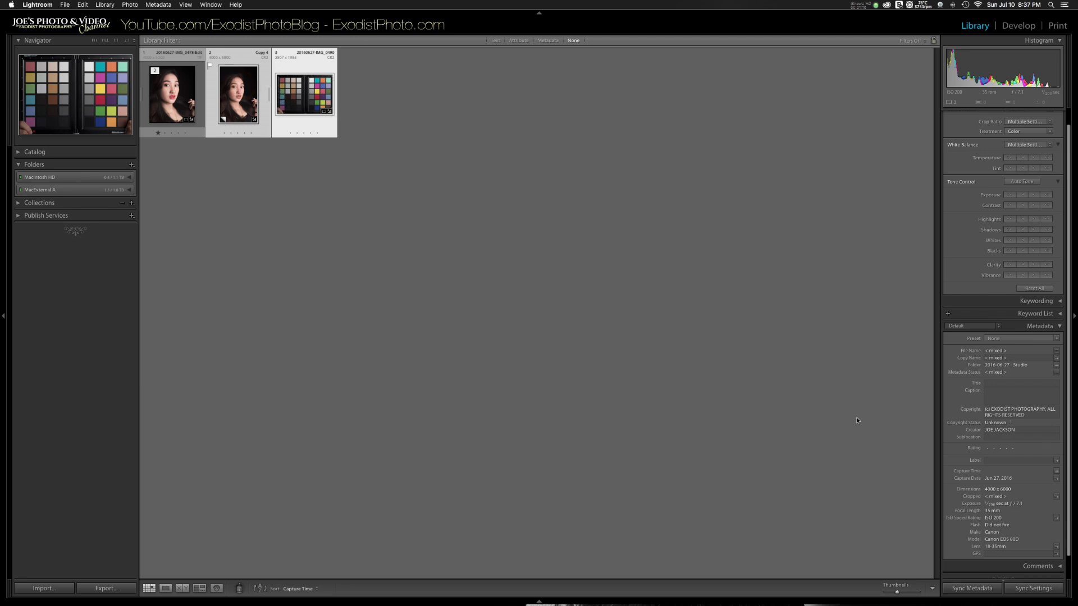
click(1043, 586)
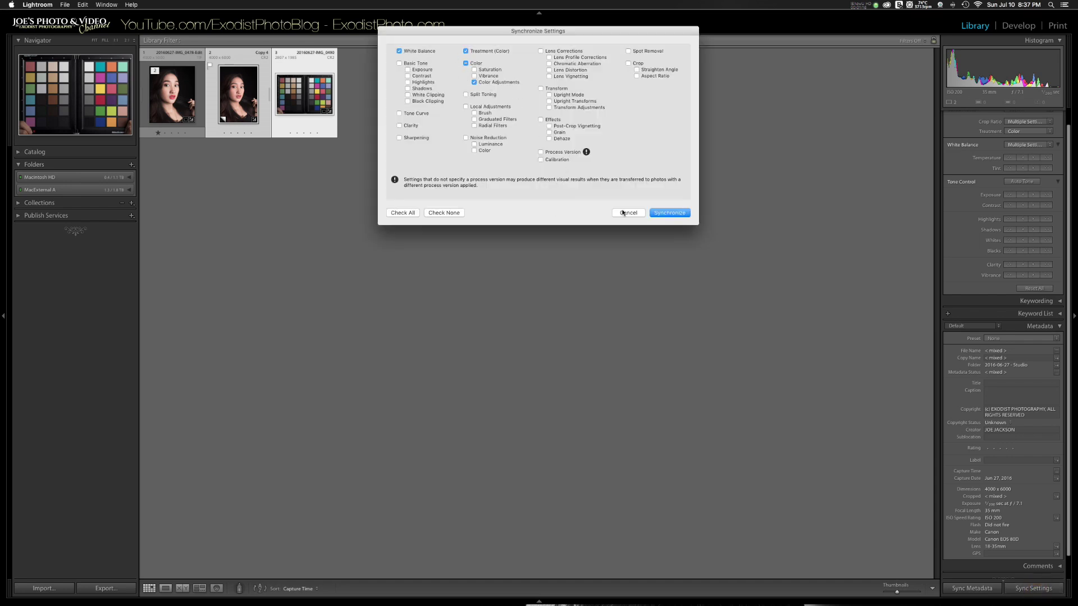
click(669, 213)
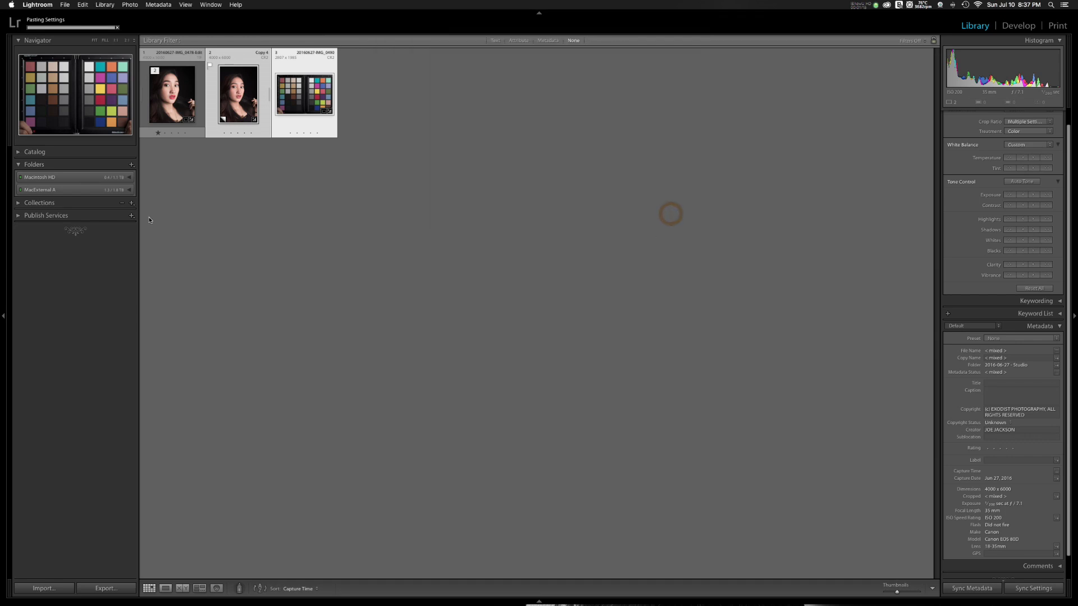
click(257, 187)
Open the portrait in the Develop module and set its sharpening radius to 0.8 and masking to 53
click(239, 88)
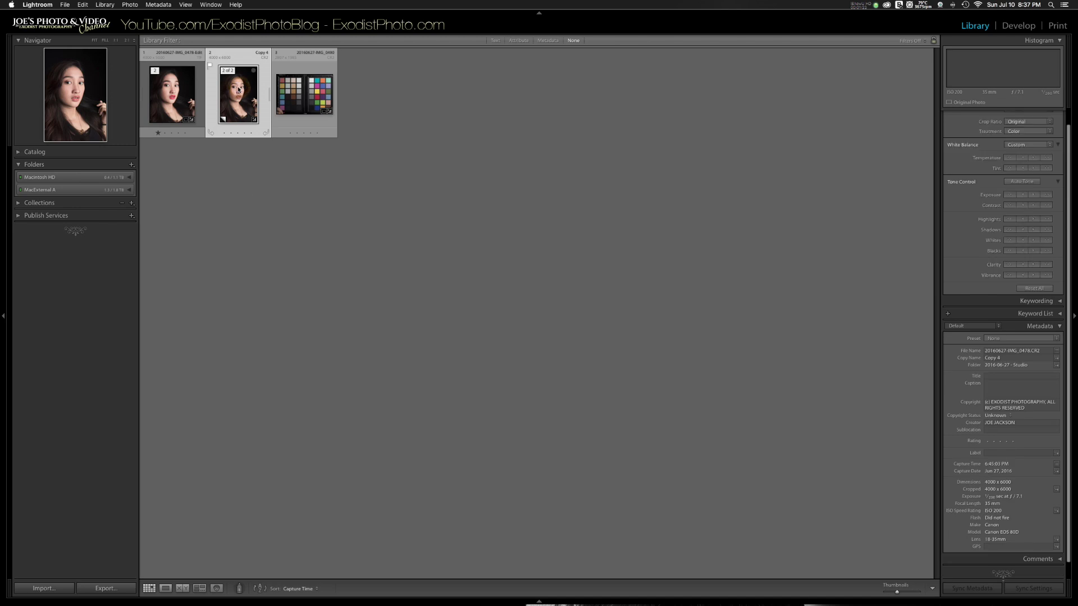
click(1018, 26)
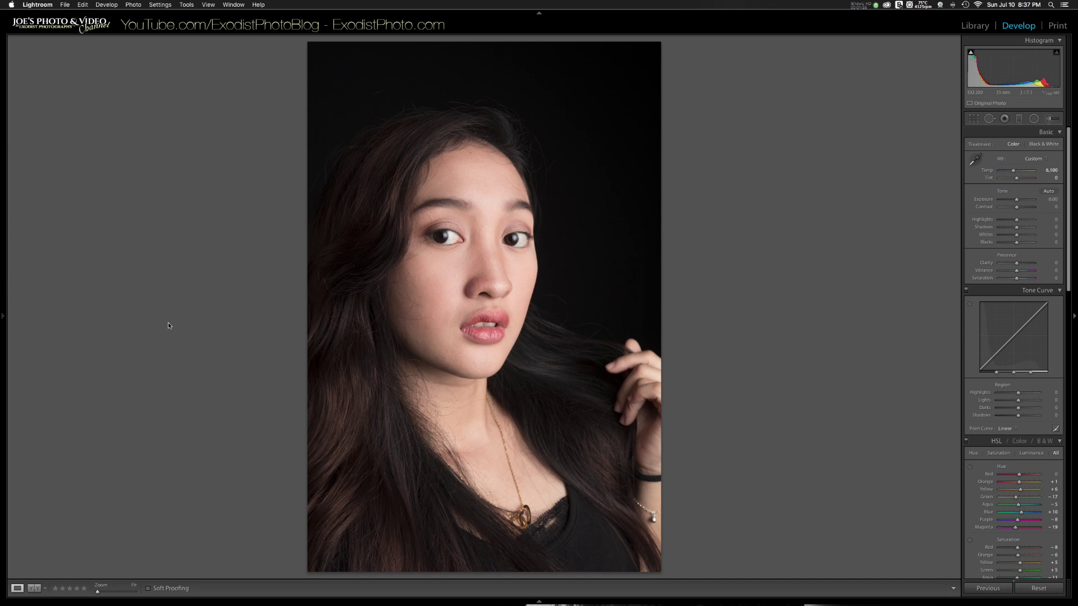
mouse_move(2, 317)
scroll(1060, 400, down, 5)
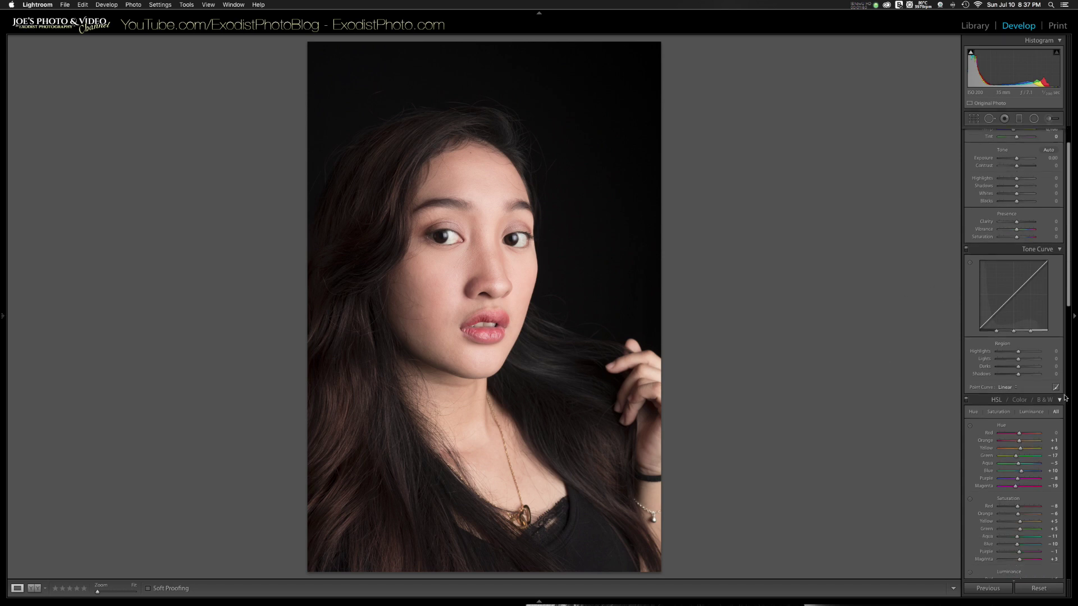
scroll(1059, 400, down, 8)
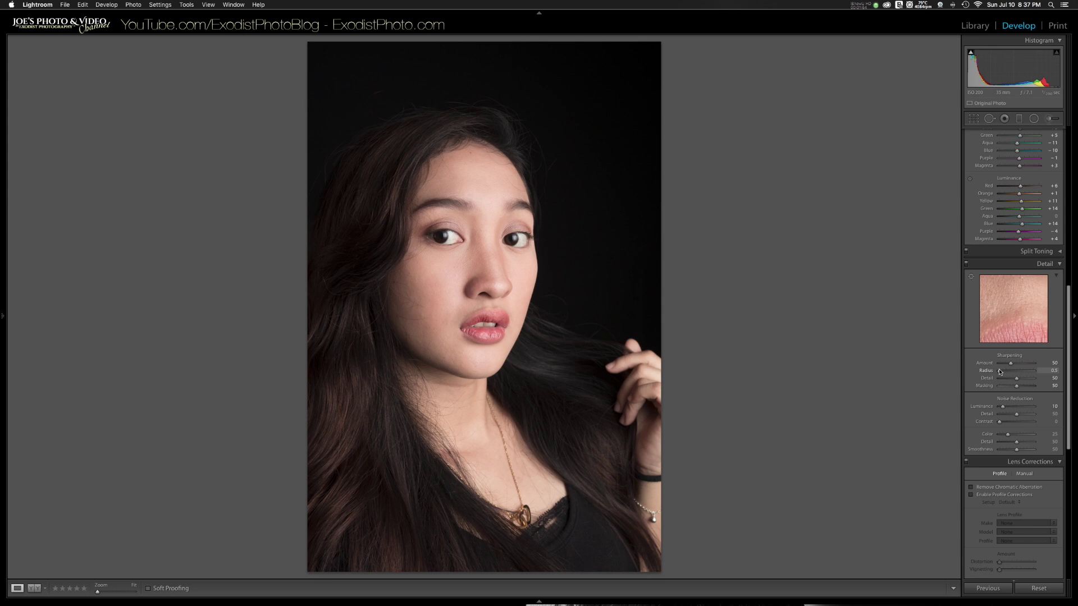
drag(998, 369, 1012, 364)
click(487, 257)
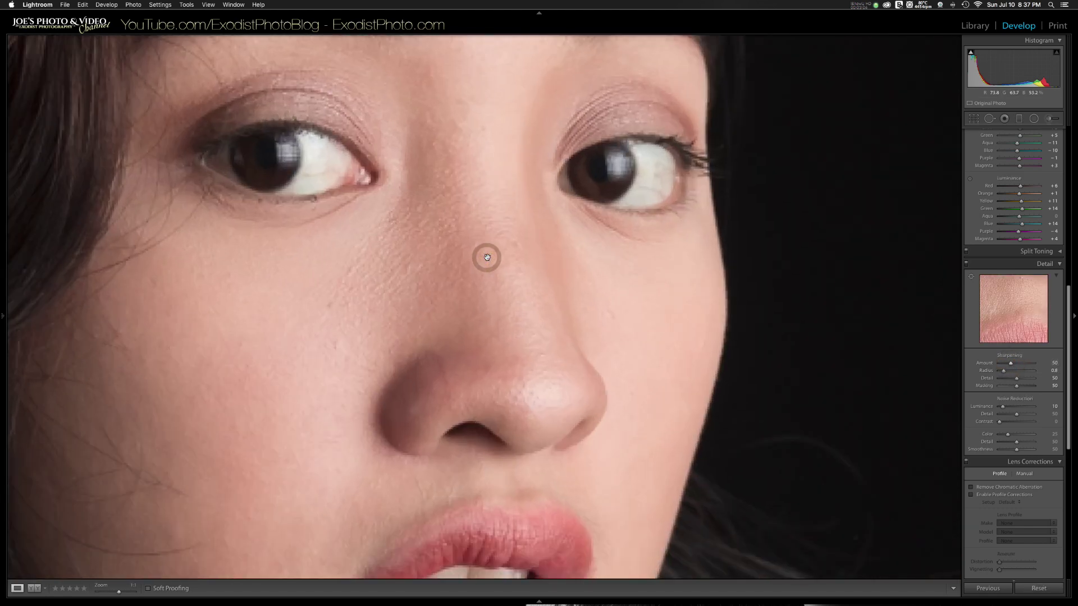
key(alt)
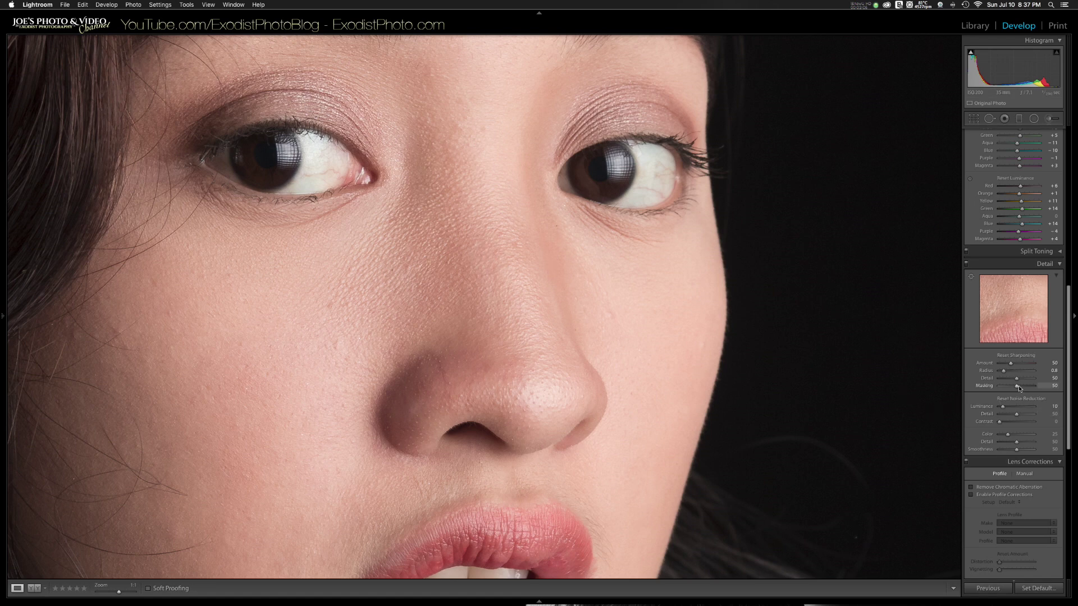
drag(1017, 386, 1018, 387)
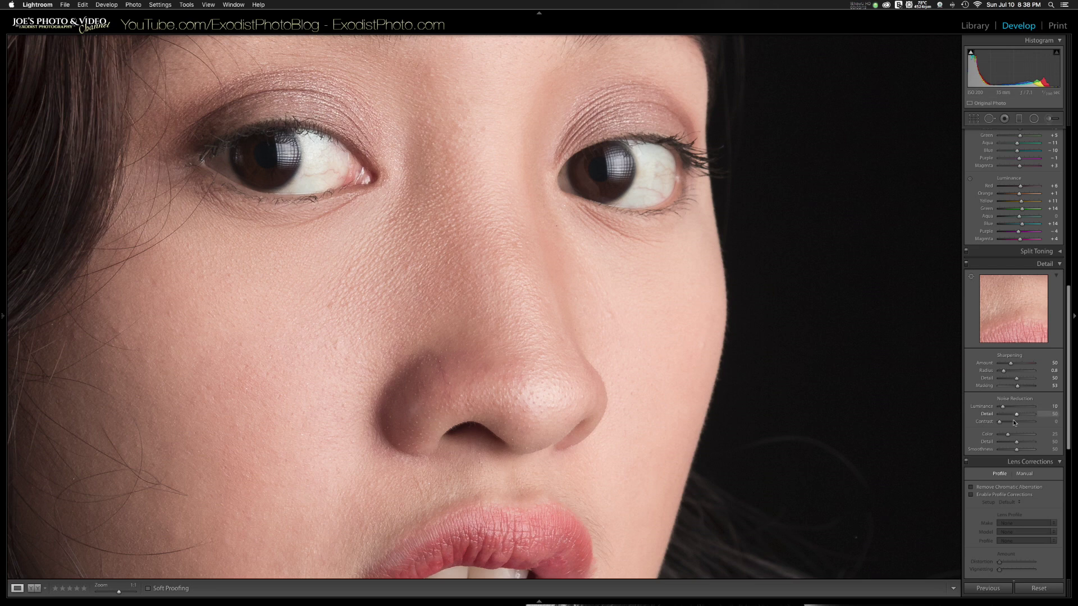
Enable chromatic aberration removal and lens profile corrections for the portrait, and return to the Library module
scroll(905, 437, down, 3)
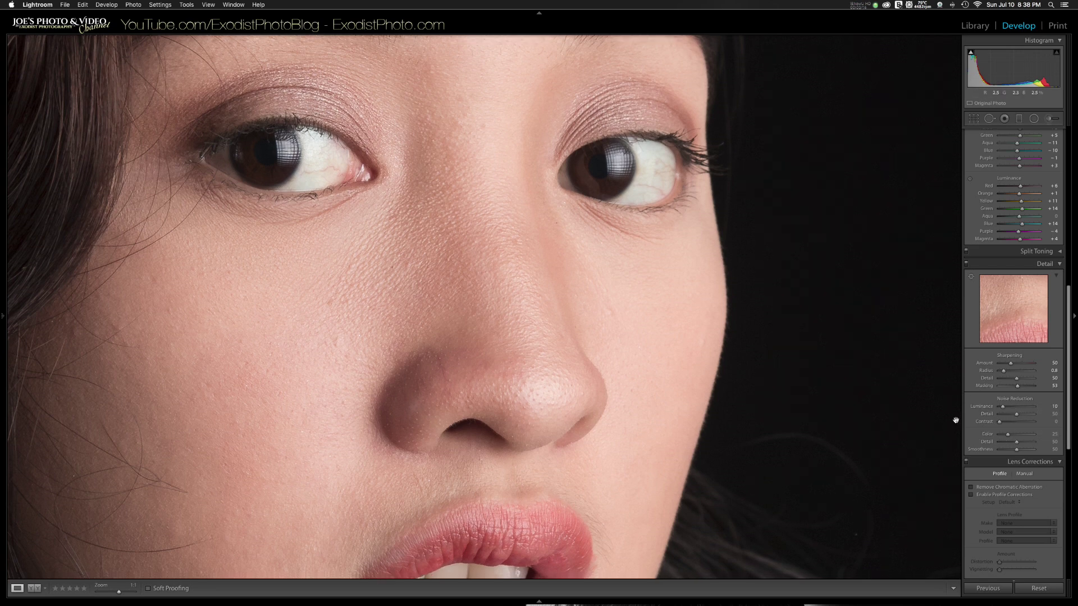
scroll(1031, 446, down, 3)
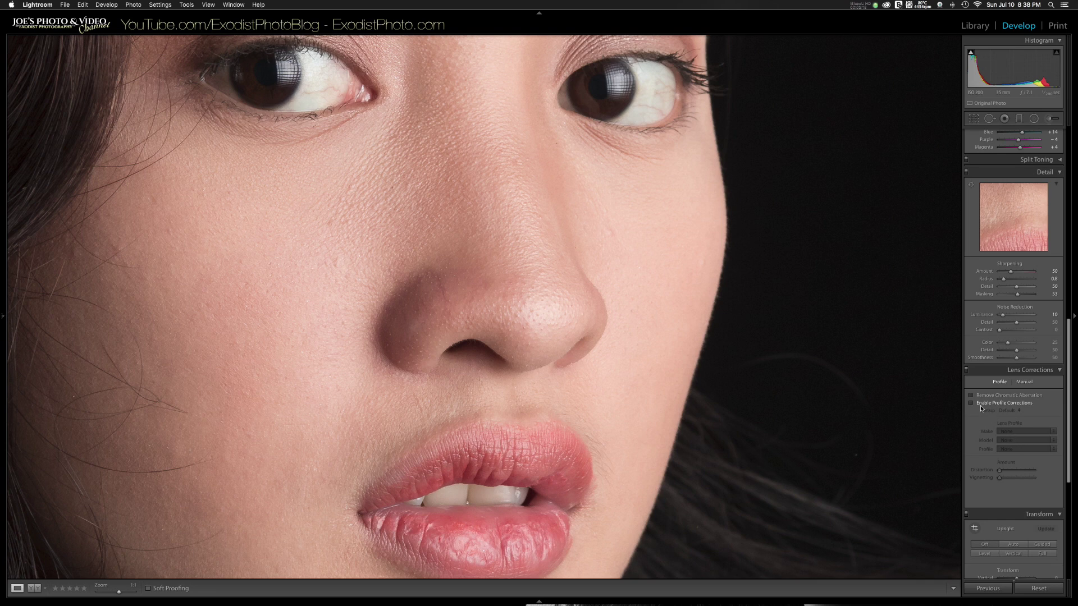
click(973, 396)
click(971, 403)
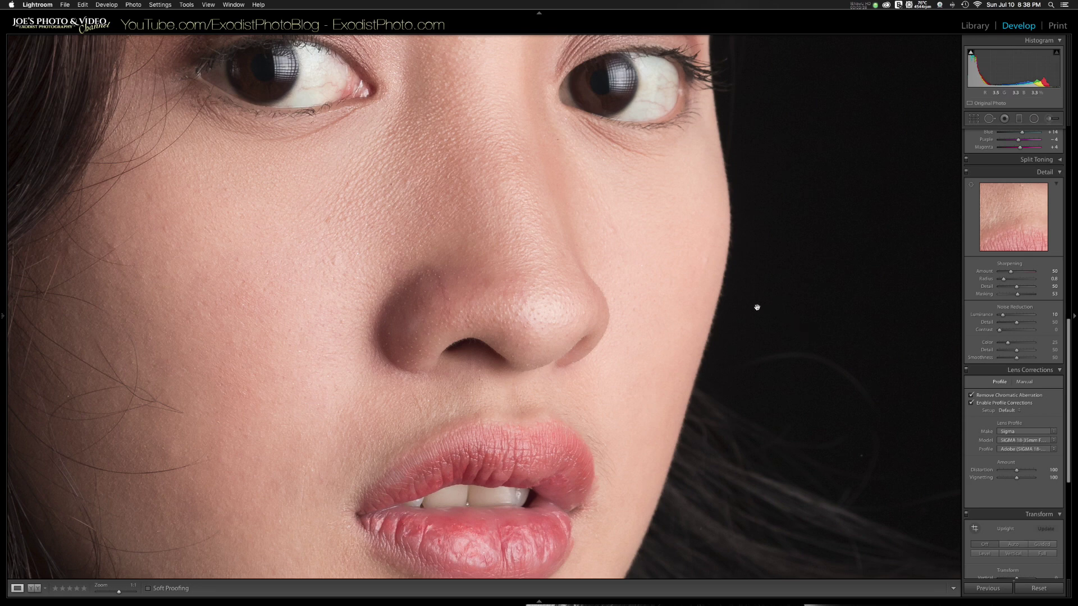
click(628, 286)
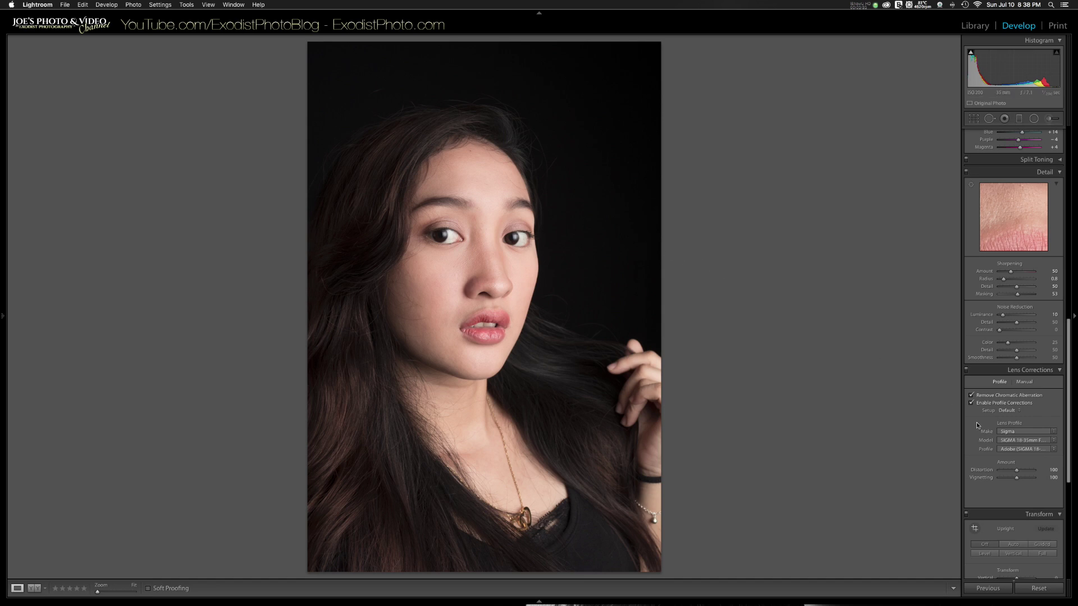
scroll(999, 420, up, 10)
scroll(1005, 418, up, 8)
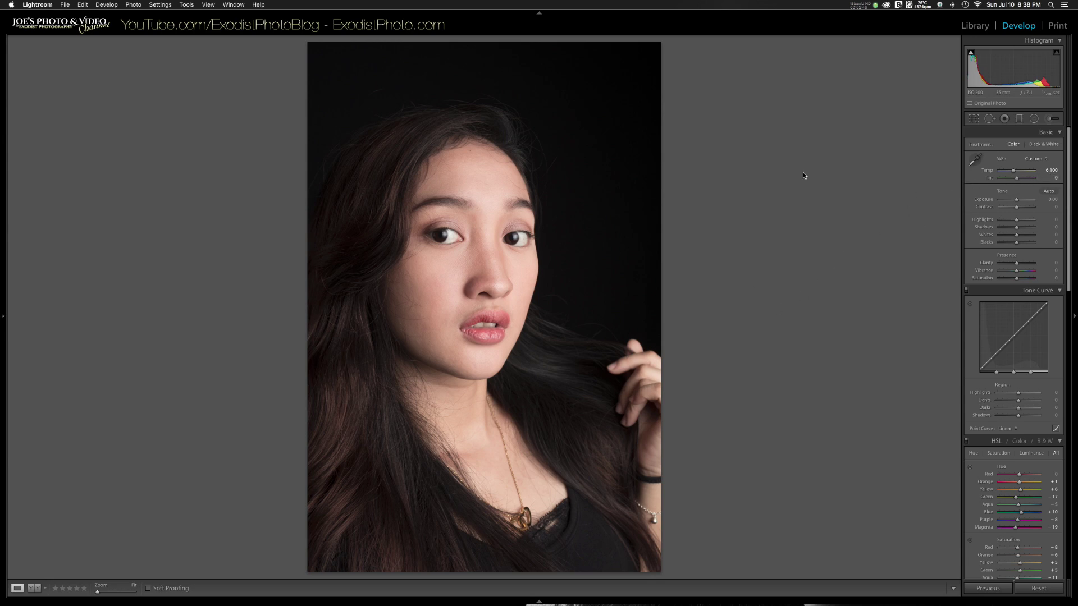
click(976, 27)
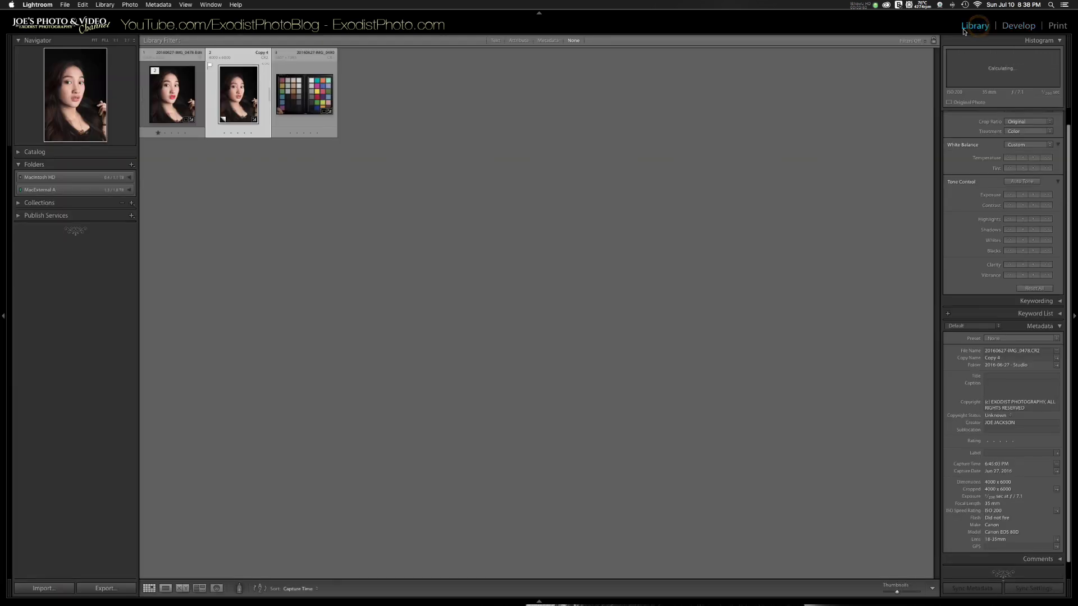
right_click(238, 88)
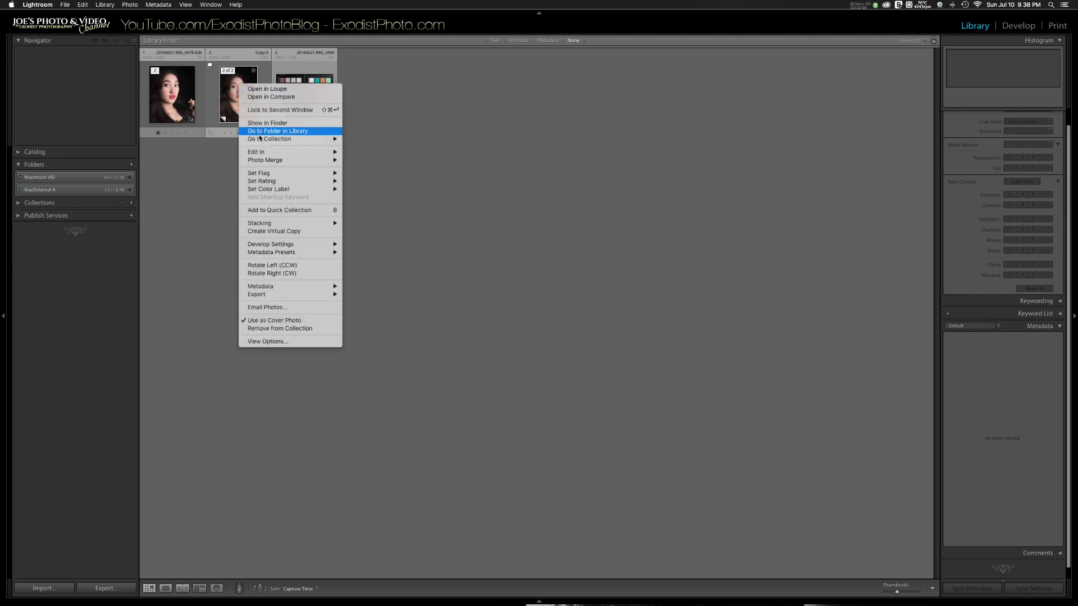
mouse_move(268, 153)
click(446, 107)
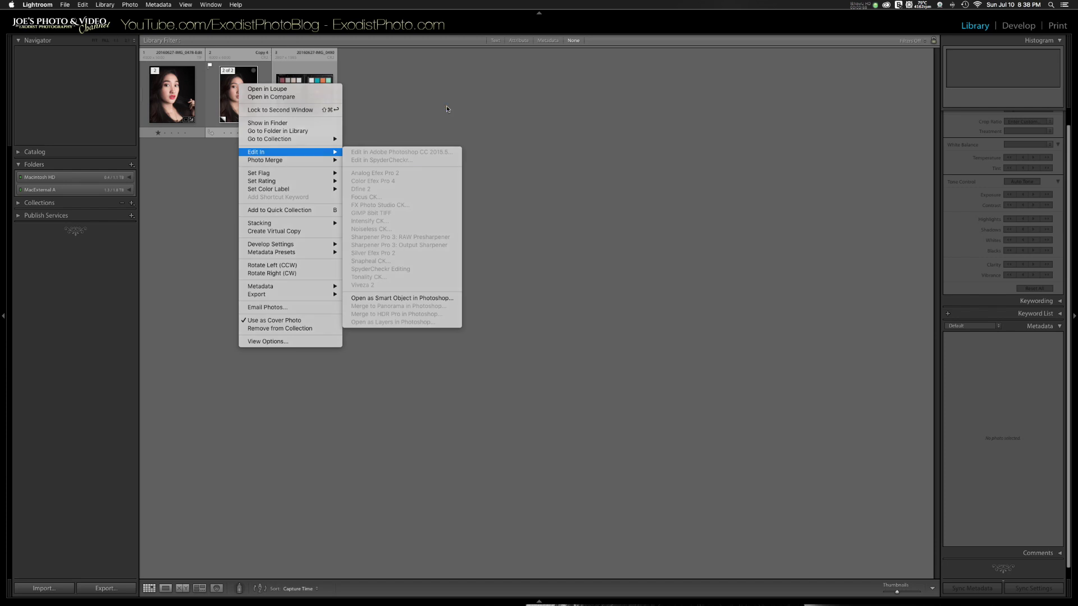
Send a copy of the Copy 4 portrait with Lightroom adjustments to Color Efex Pro 4 as a 16-bit sRGB TIFF
click(235, 89)
right_click(234, 89)
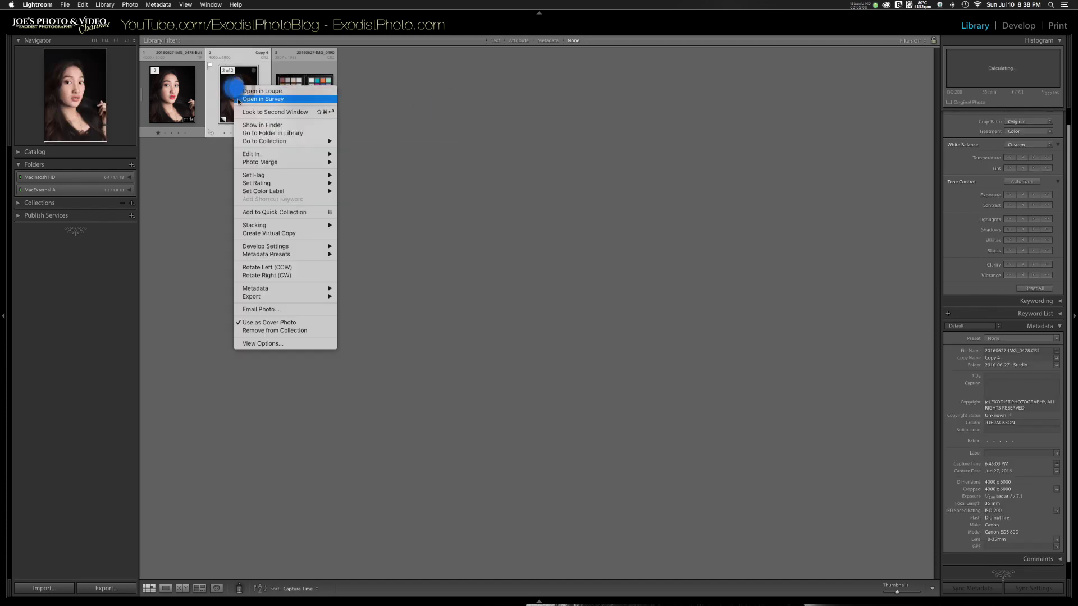
mouse_move(281, 153)
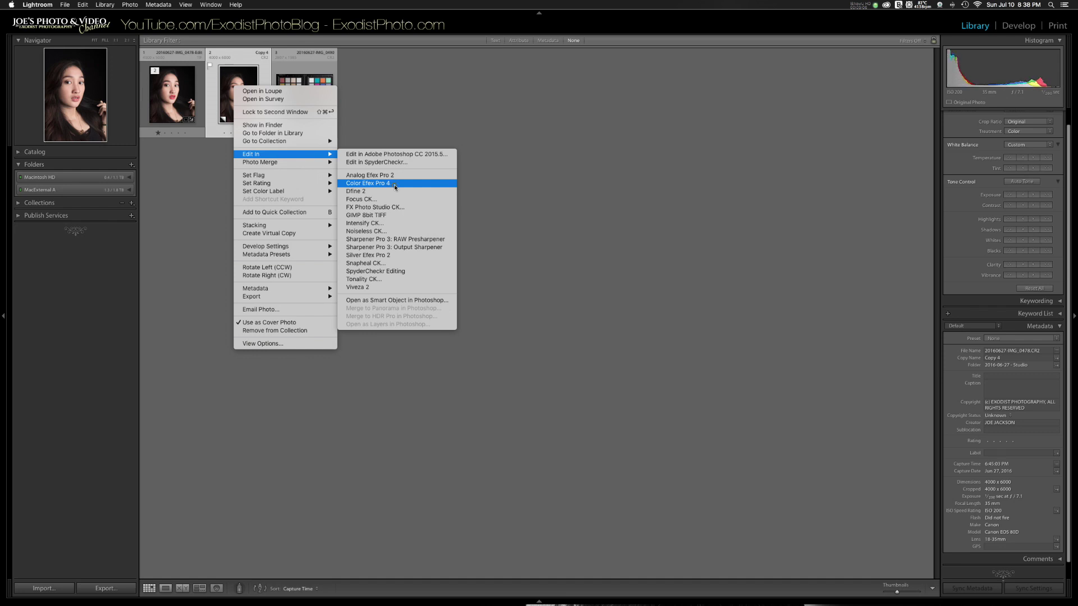
click(394, 183)
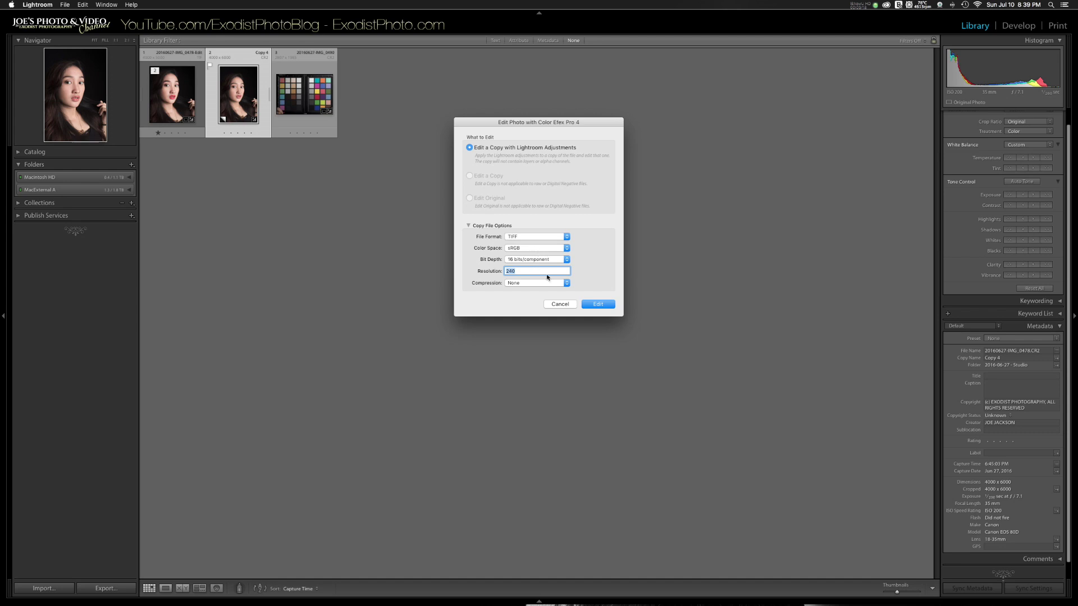
click(598, 304)
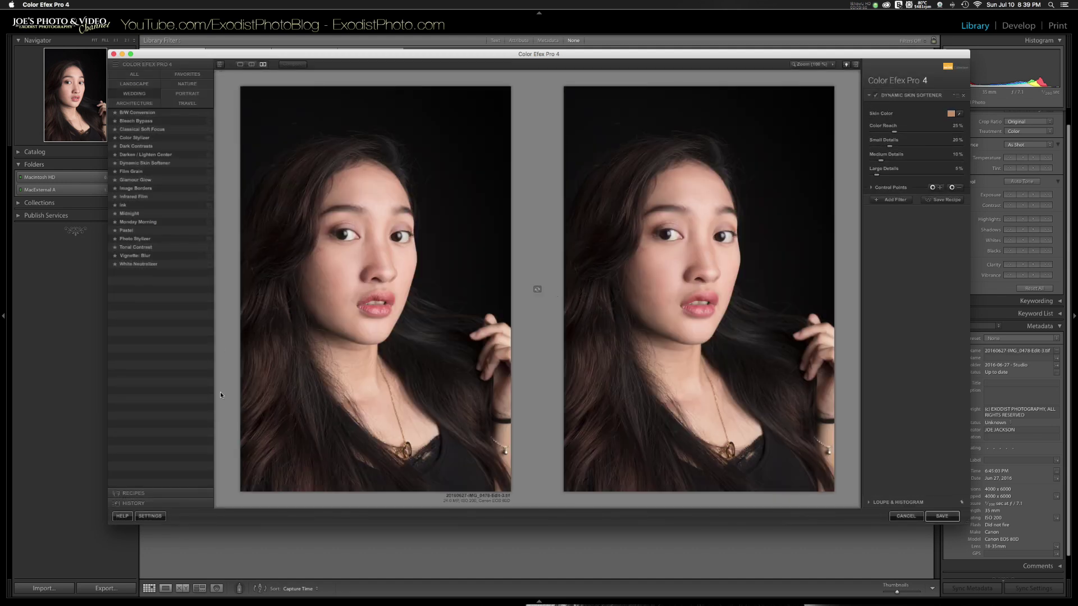
Show the portrait in single-image view and try filters from the full list, including Colorize, Contrast Only and Color Stylizer
click(240, 64)
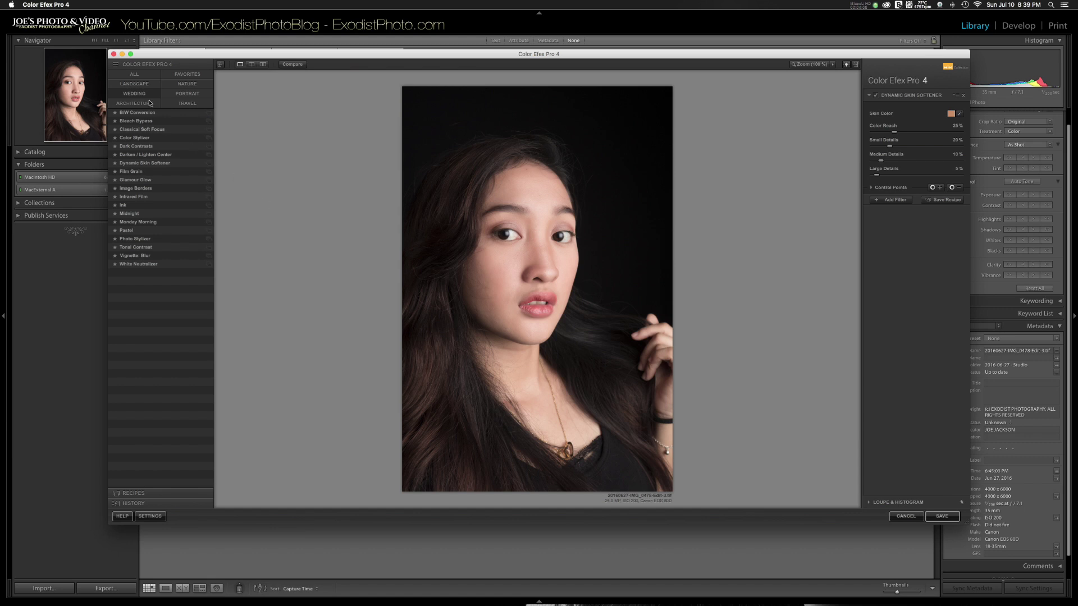
click(134, 75)
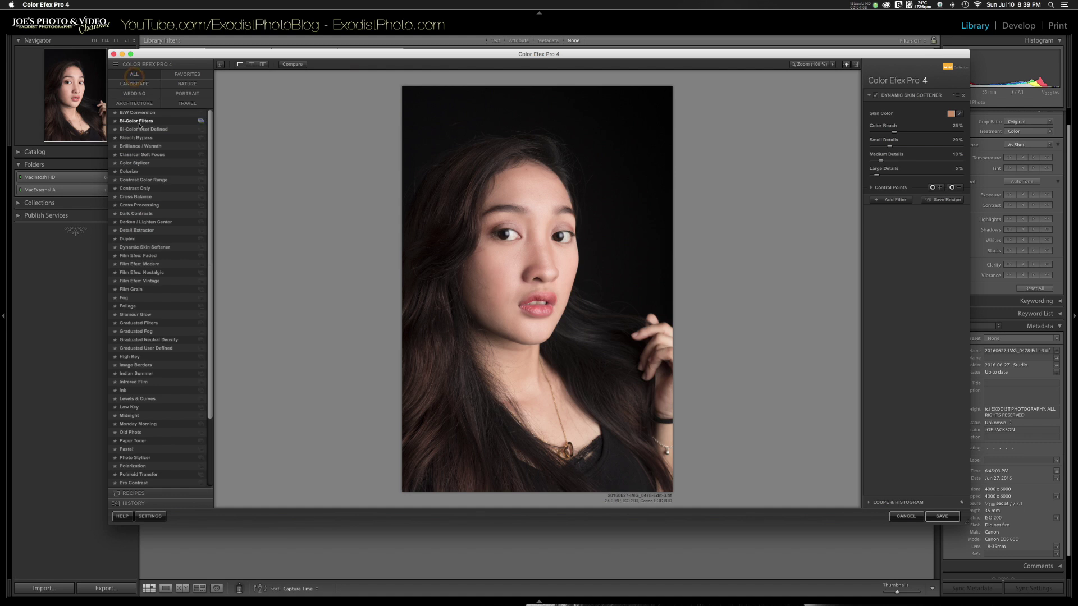
click(137, 146)
click(137, 171)
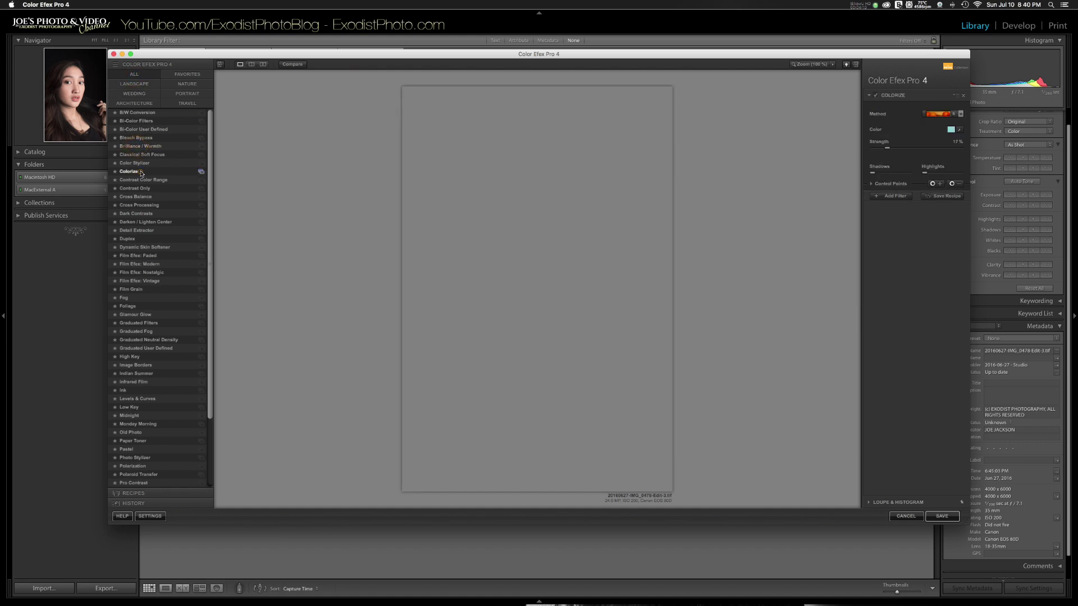
click(139, 190)
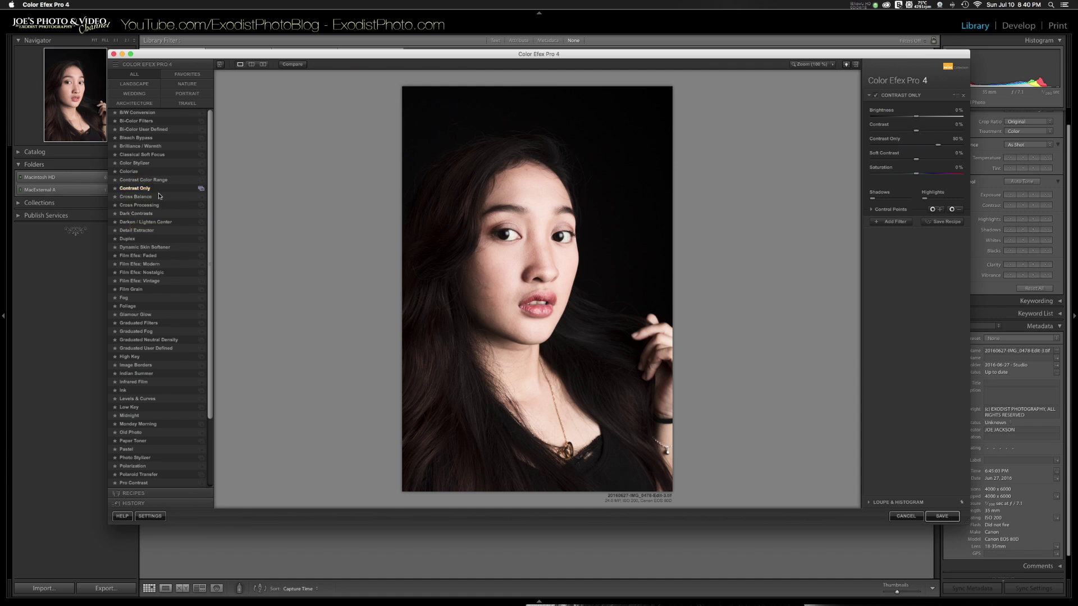
click(132, 164)
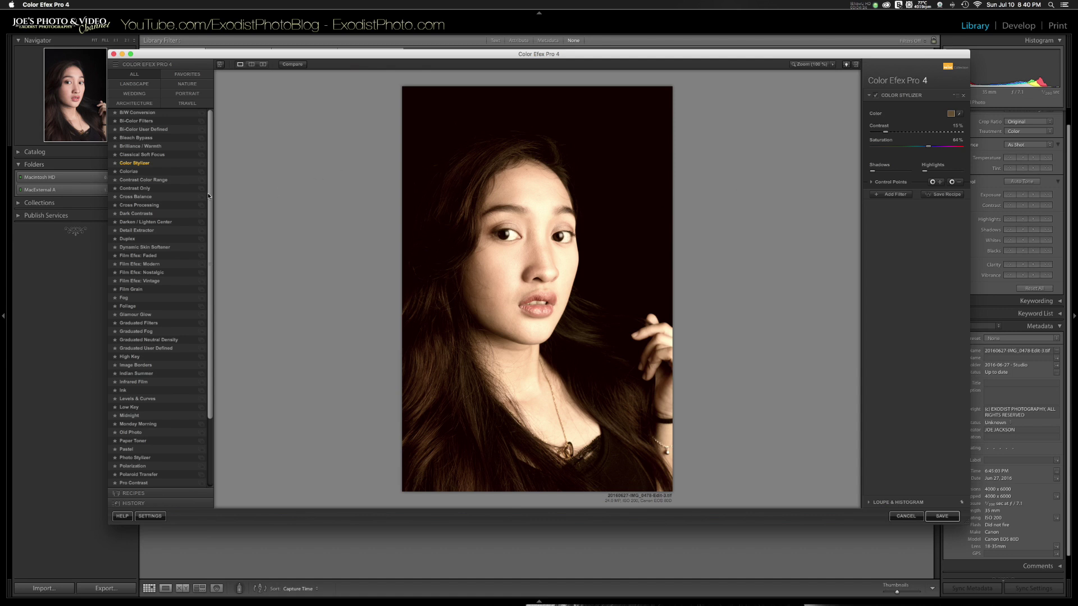
Apply the Dynamic Skin Softener from the Wedding filters, add Glamour Glow as a second filter, and save the image
click(136, 93)
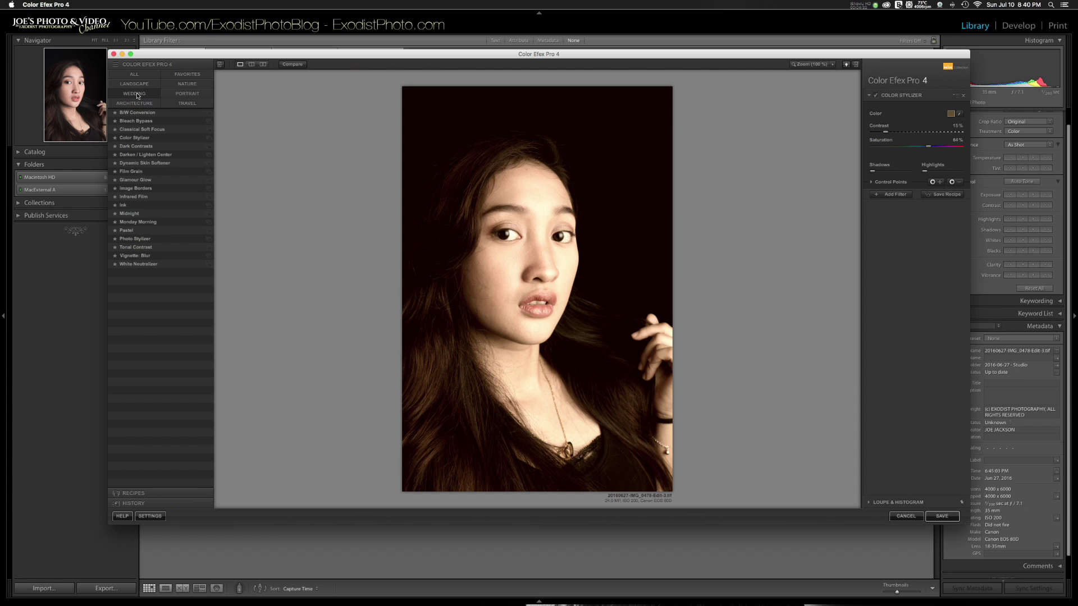
click(129, 164)
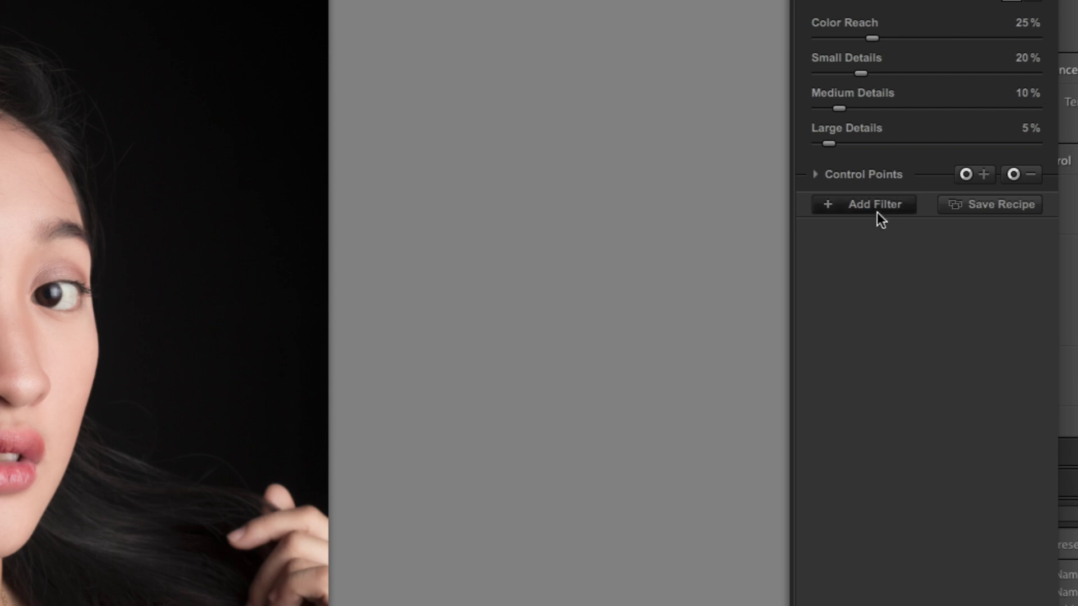
click(859, 205)
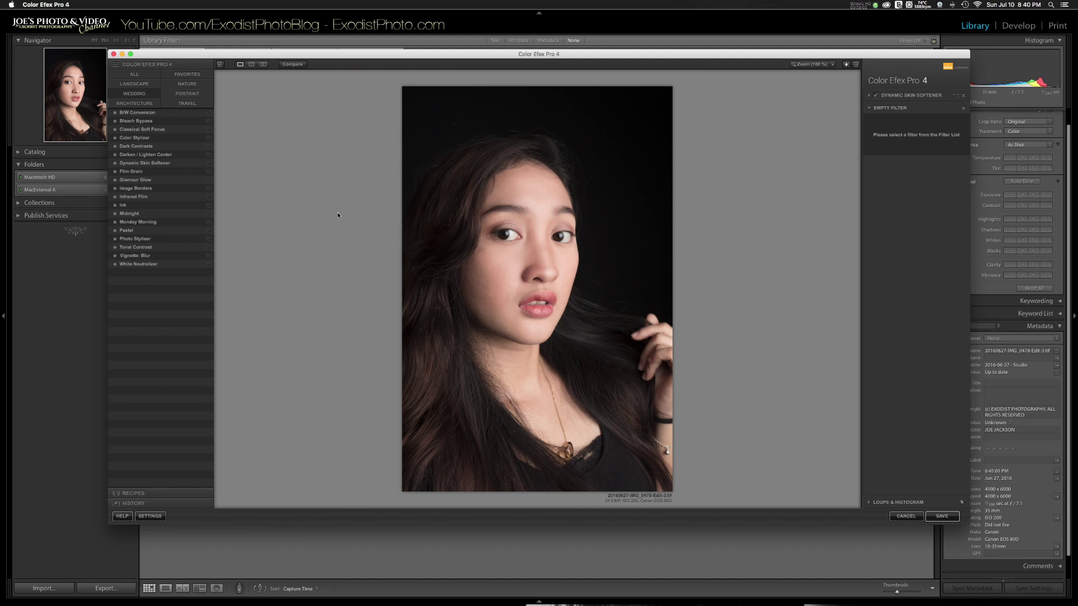
click(135, 180)
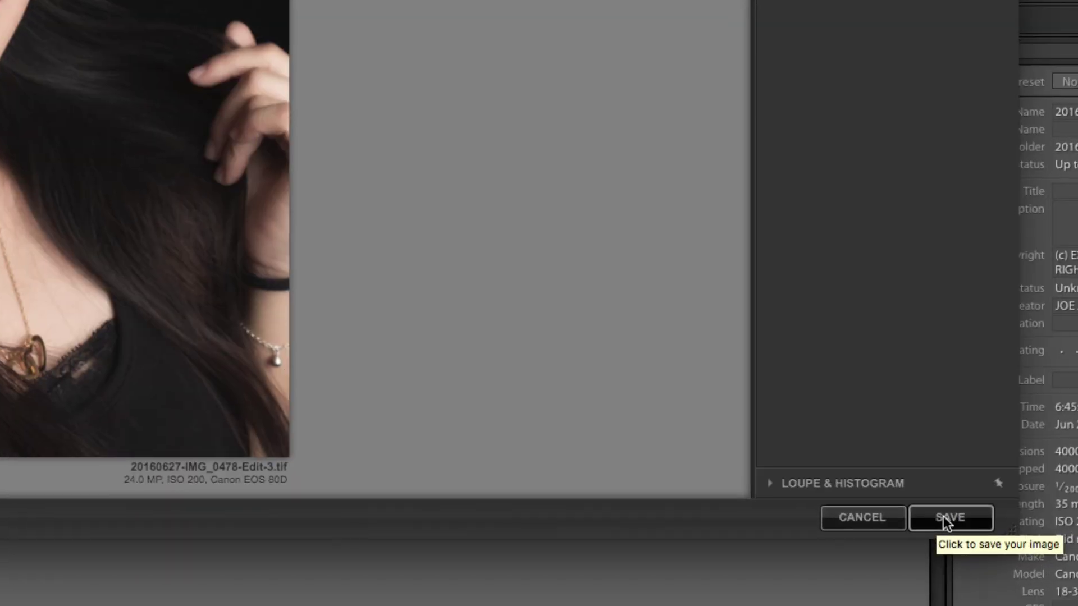
click(941, 518)
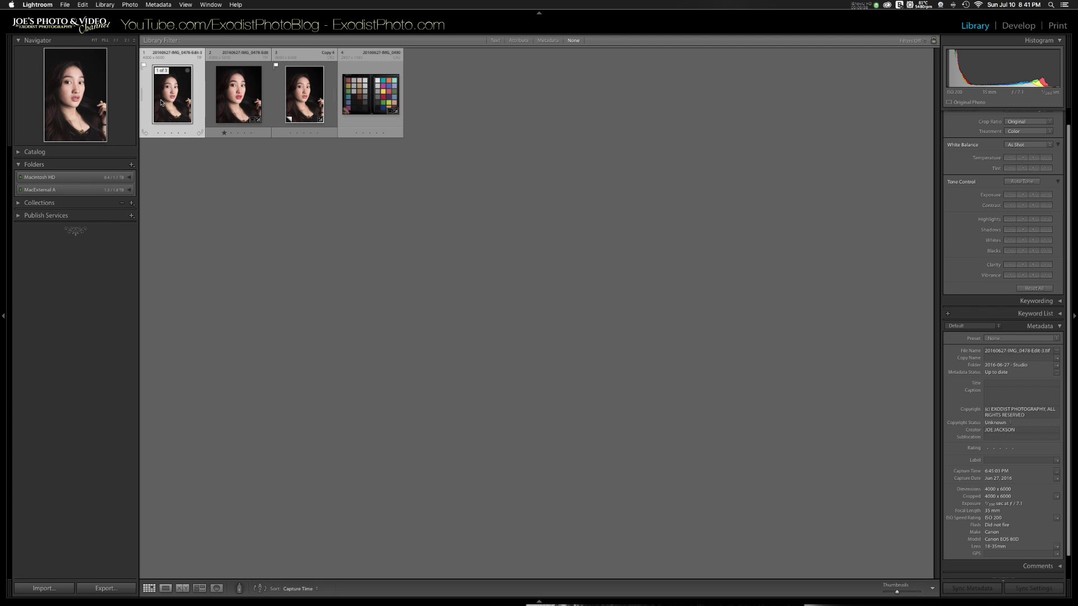
Open the filtered portrait in the Develop module and crop it to the 4 x 5 / 8 x 10 aspect ratio
click(1022, 28)
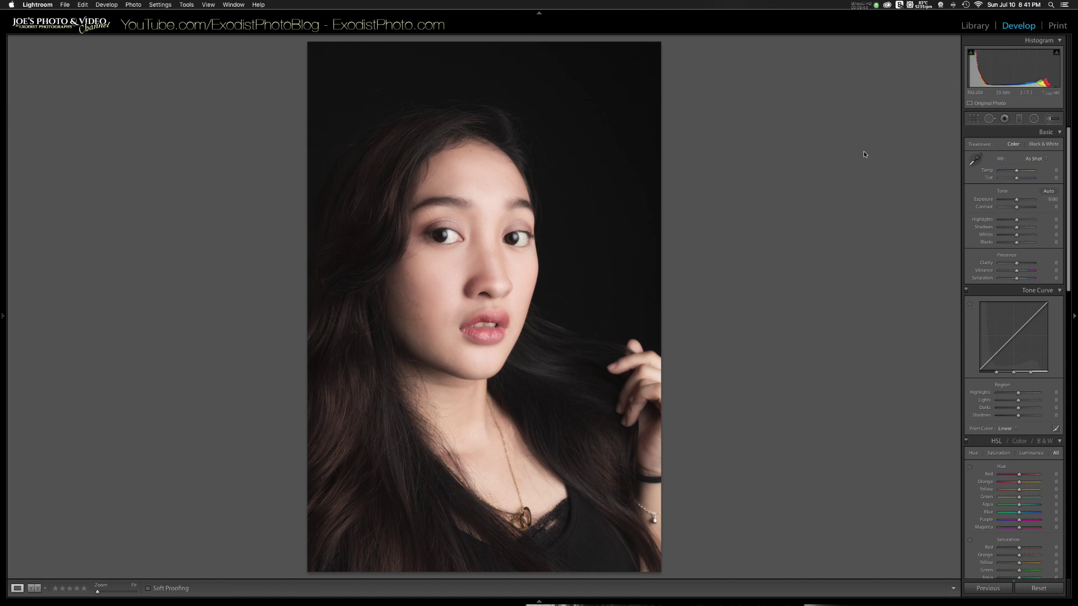
click(975, 120)
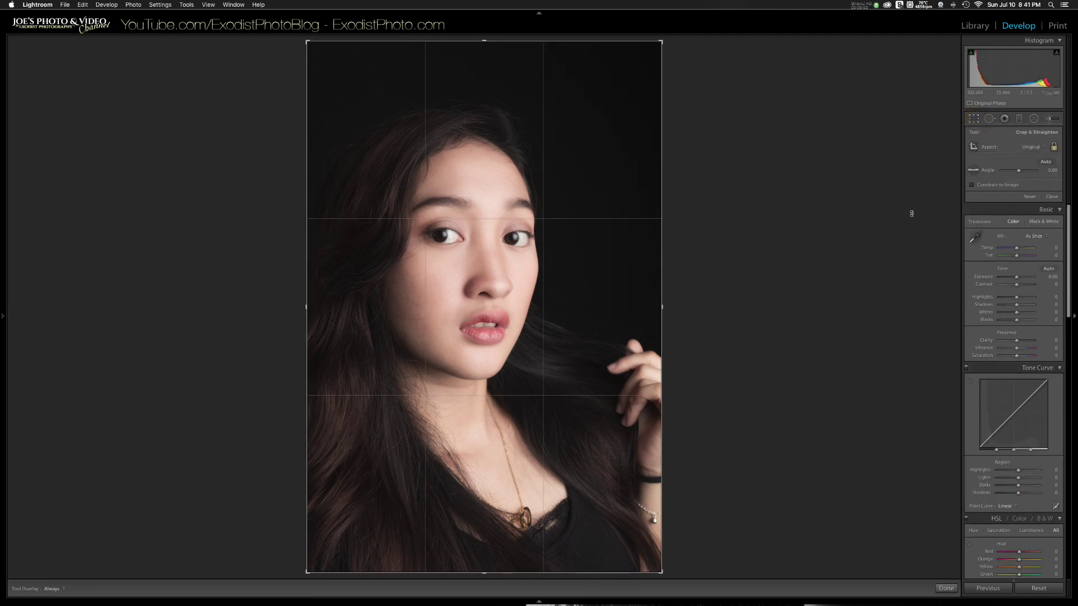
click(1037, 147)
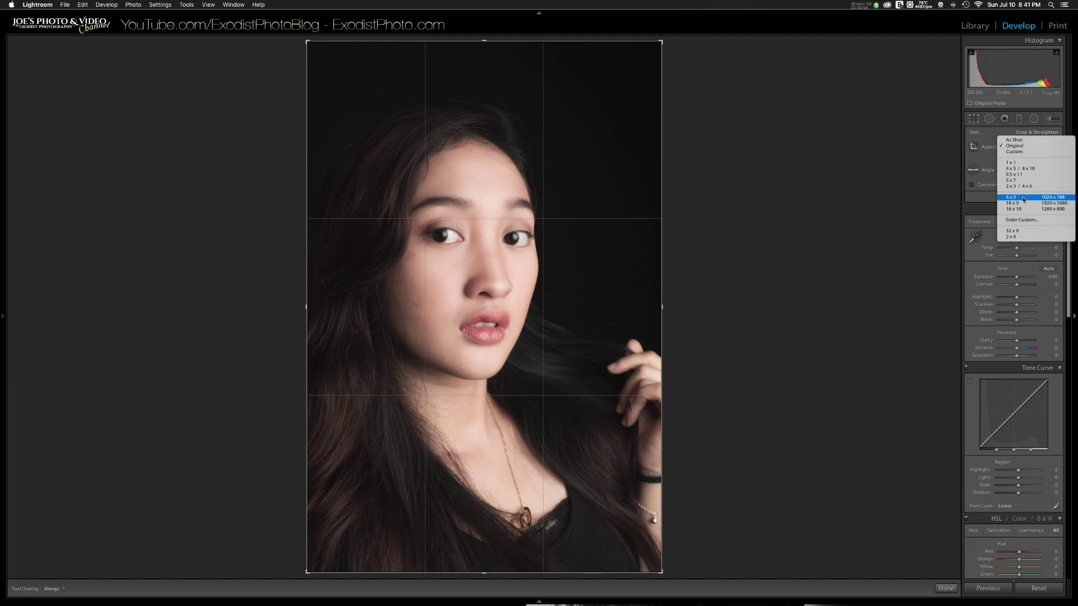
click(1020, 168)
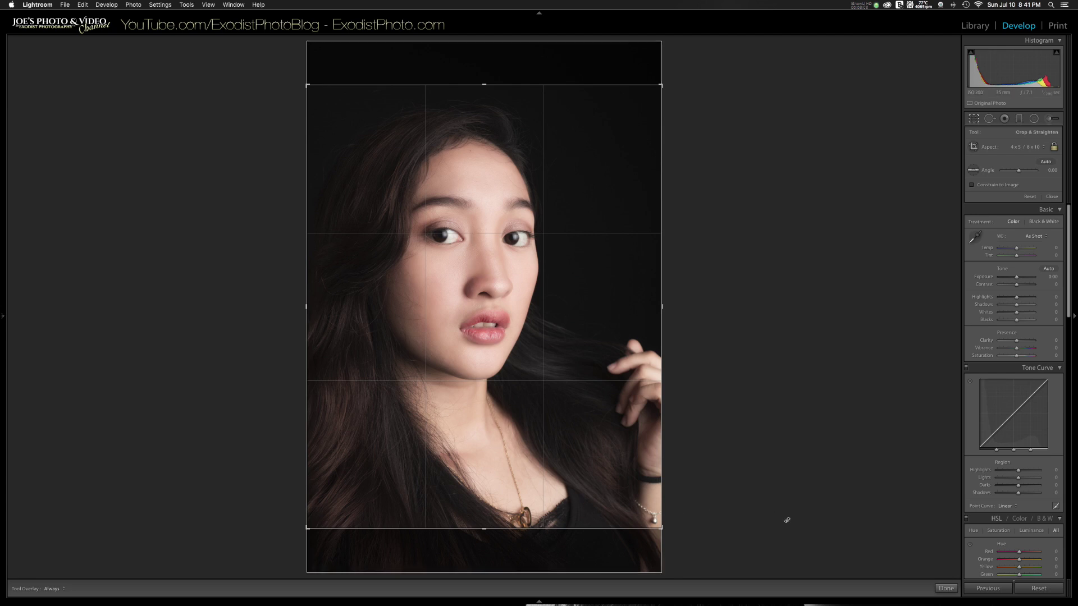
click(945, 588)
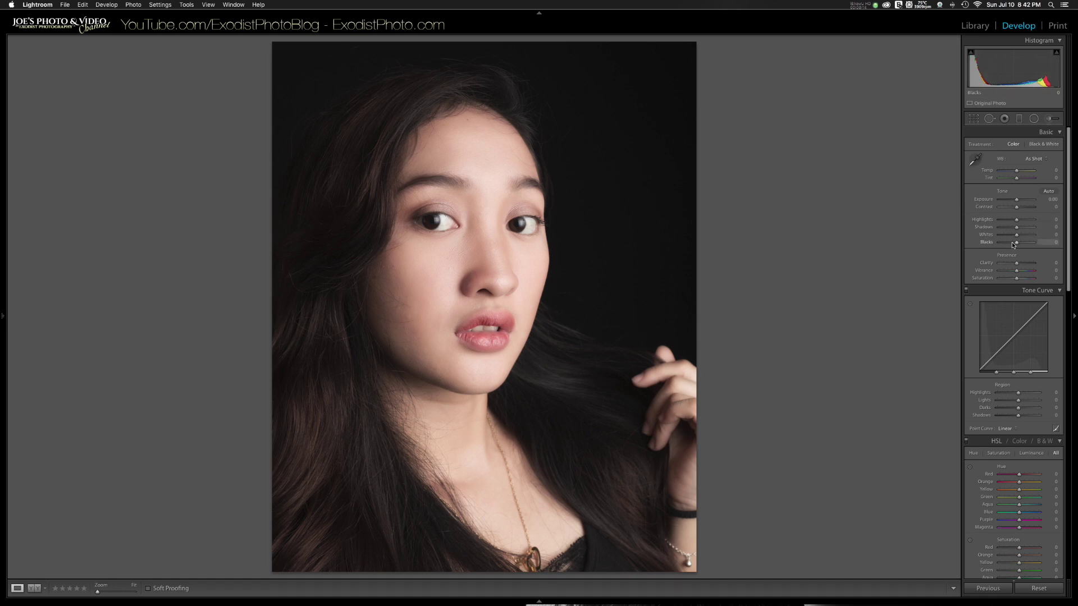
Set the Blacks to -10 in the portrait's basic tone adjustments
drag(1016, 245, 1015, 246)
drag(1017, 245, 1016, 246)
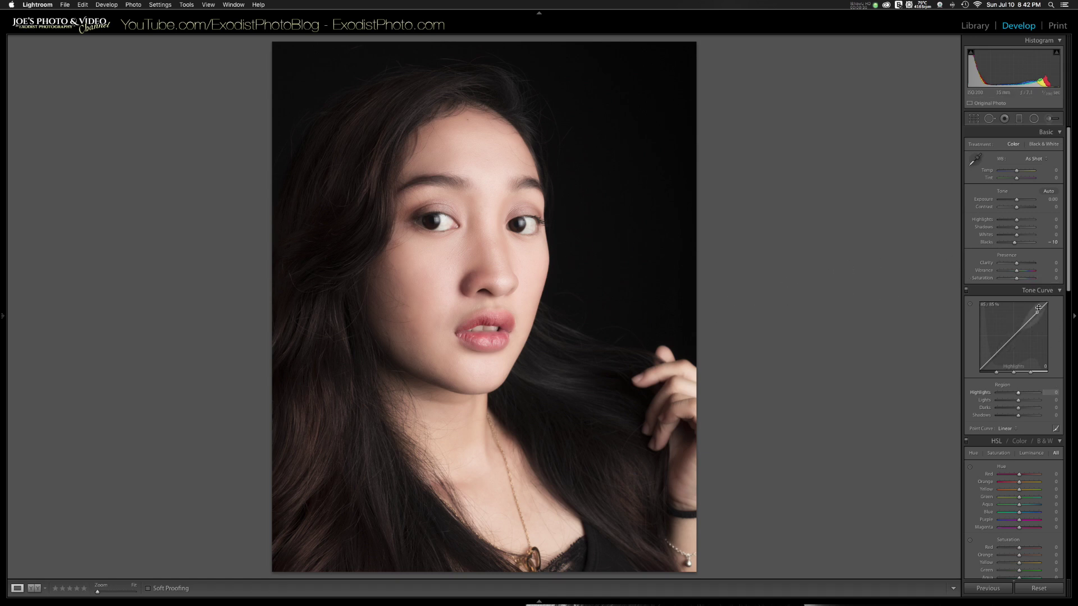
scroll(1059, 337, down, 3)
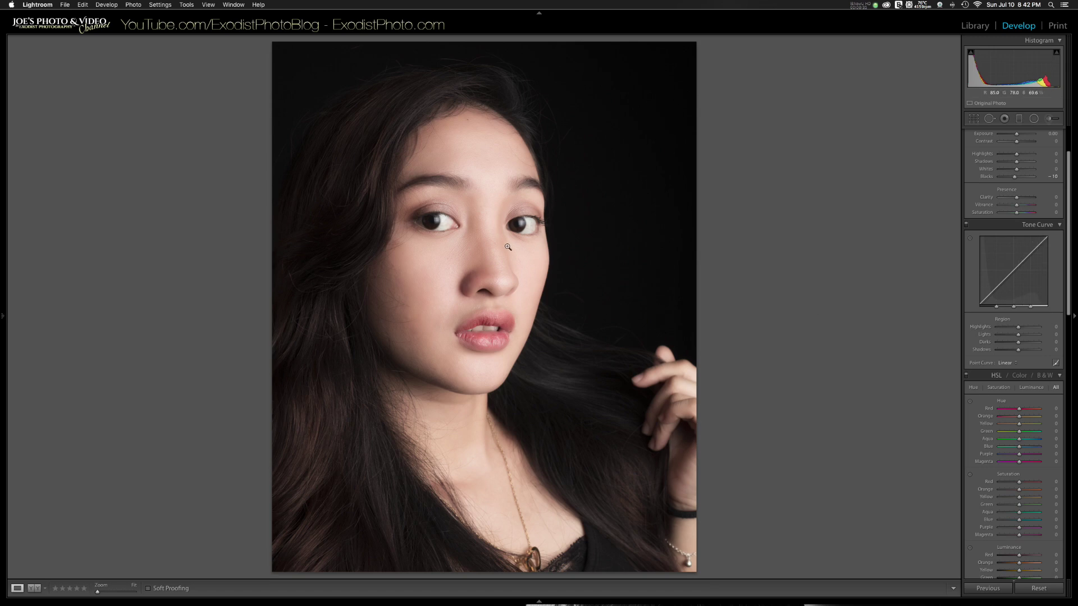
Examine the softened skin around the eyes, nose, lips and chin at 1:1, and return to the full portrait
click(488, 249)
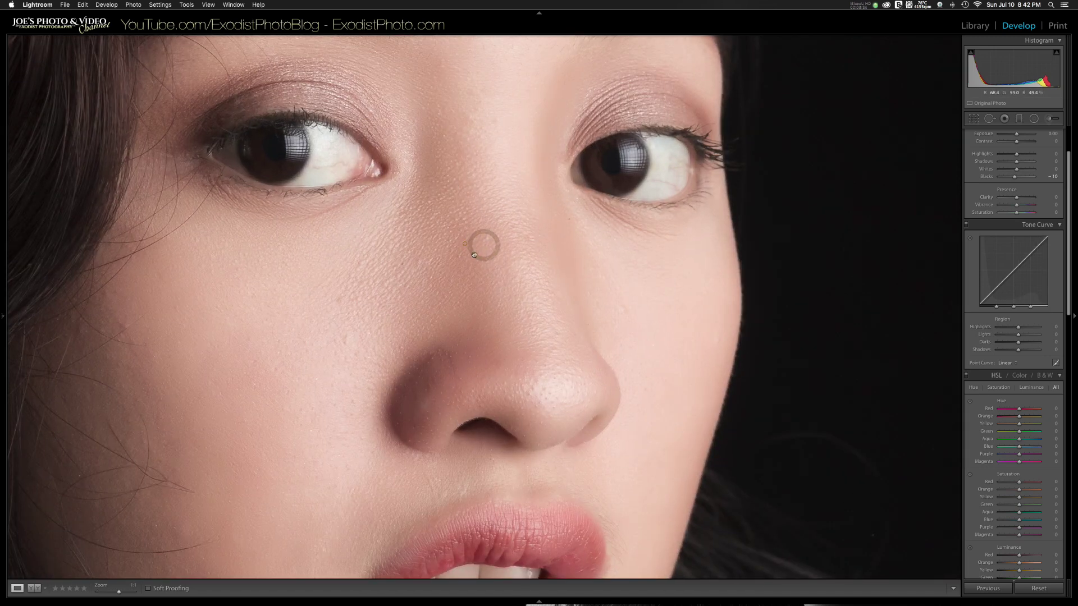
drag(464, 244, 493, 420)
drag(537, 170, 514, 300)
drag(506, 408, 519, 269)
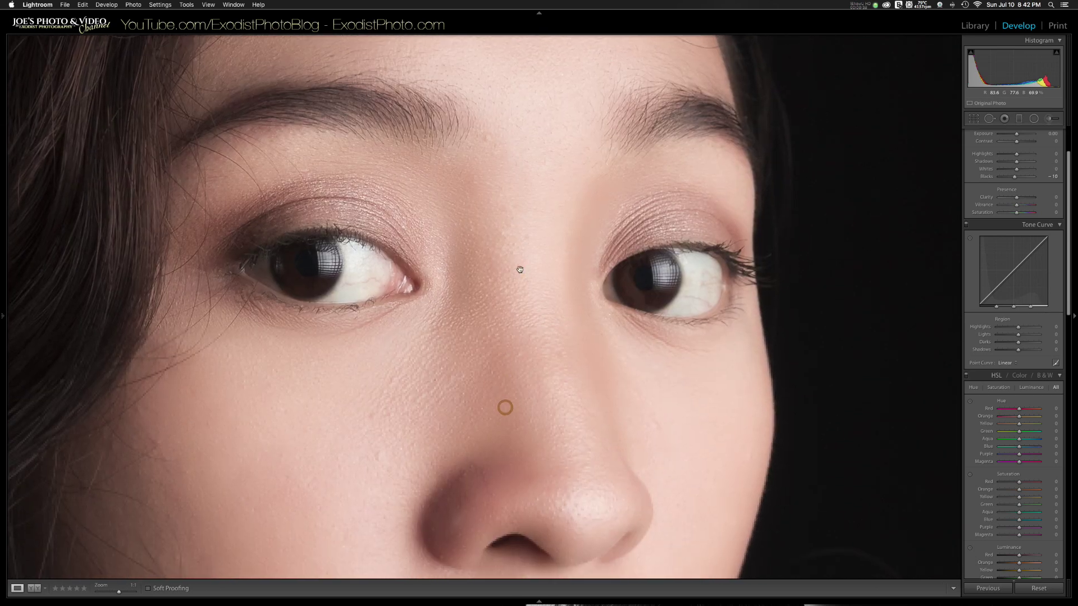
drag(541, 419, 546, 178)
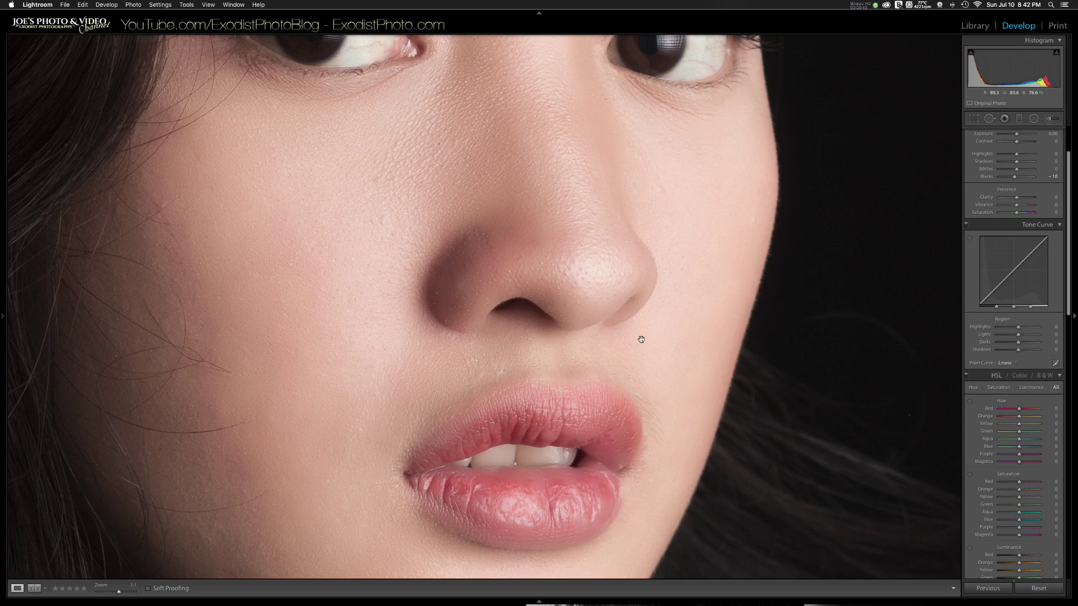
drag(649, 277, 606, 192)
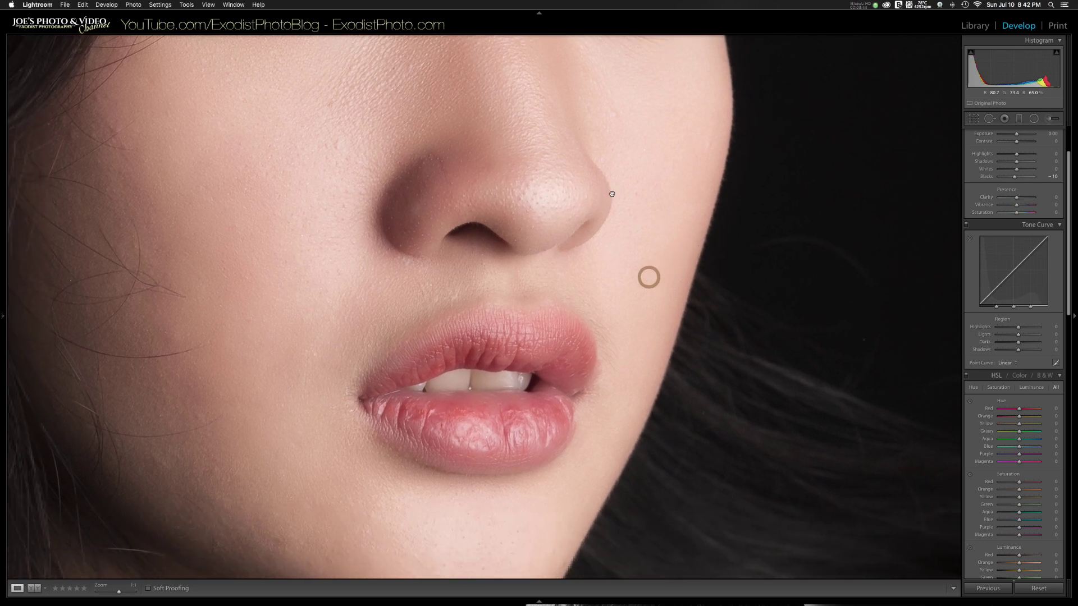
drag(360, 501, 410, 405)
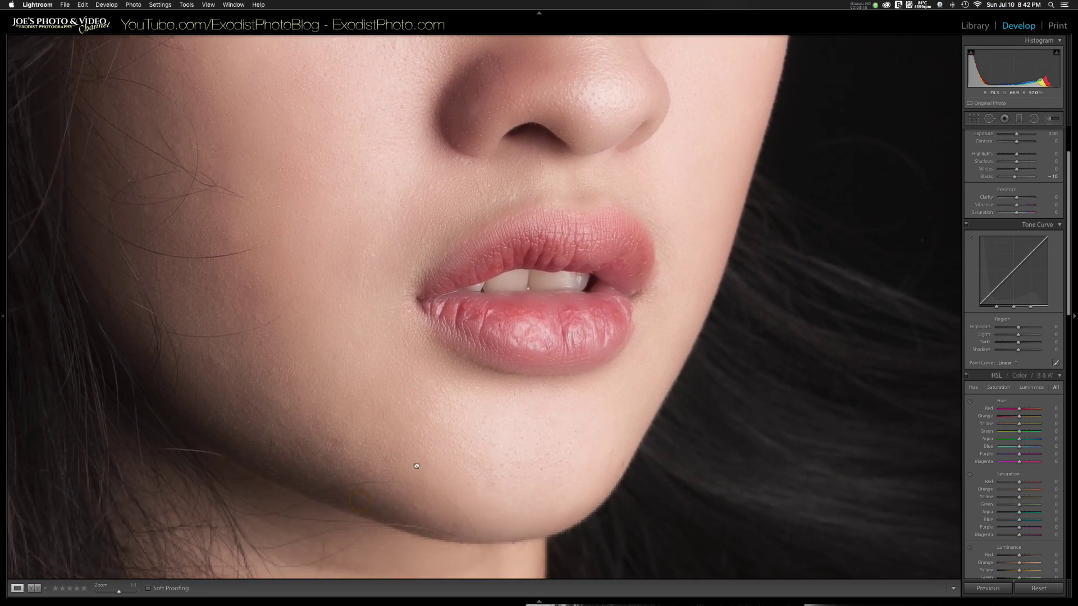
drag(519, 43, 547, 257)
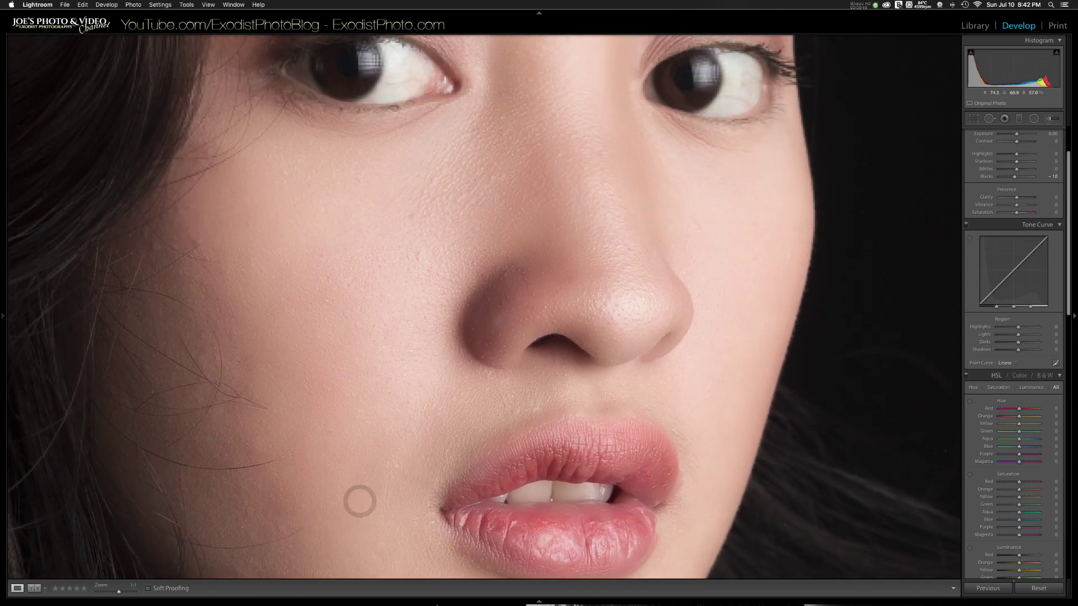
click(524, 274)
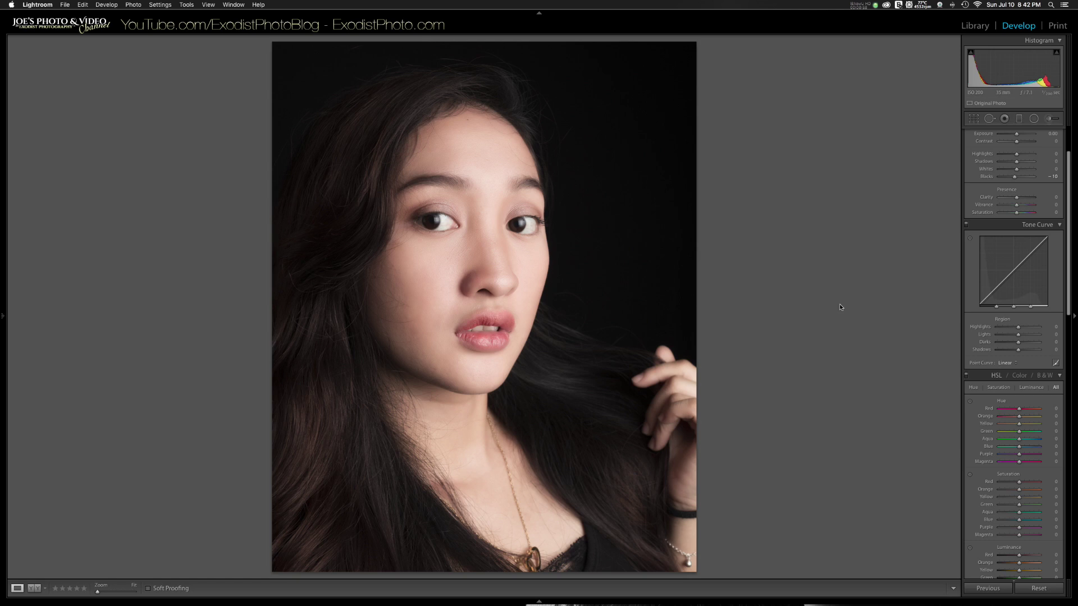
Add a Highlight Priority post-crop vignette to the portrait with an amount of -17
scroll(1016, 365, down, 4)
scroll(1022, 365, down, 10)
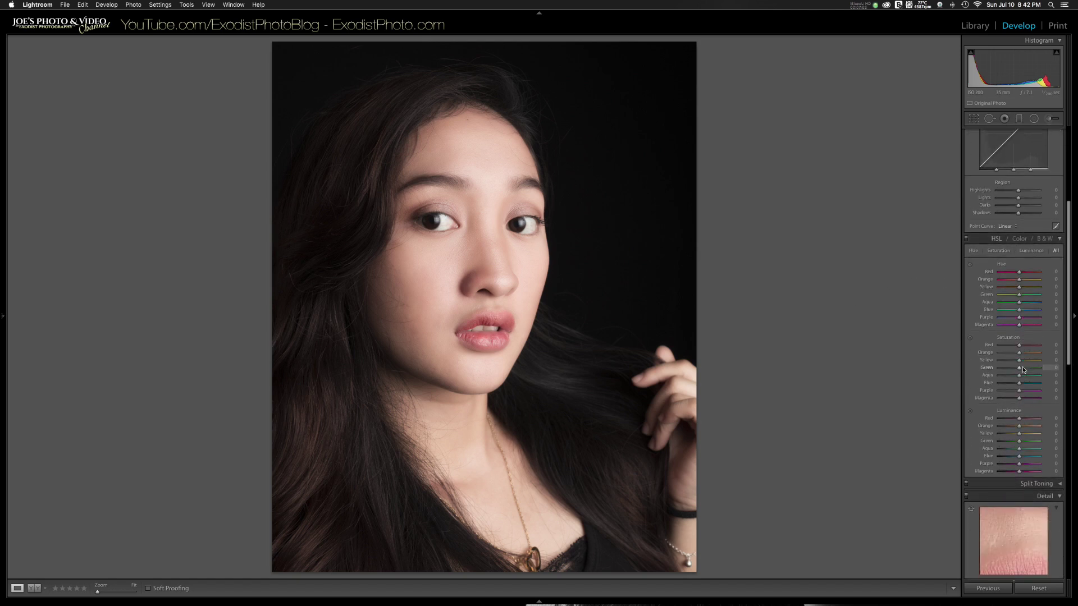
scroll(1023, 369, down, 10)
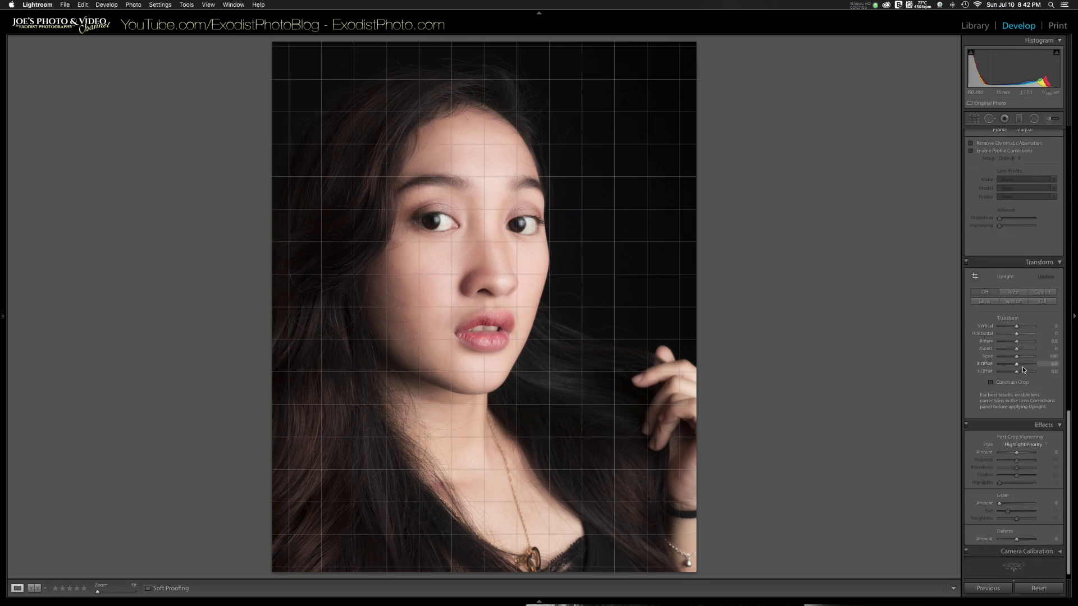
scroll(1022, 366, up, 5)
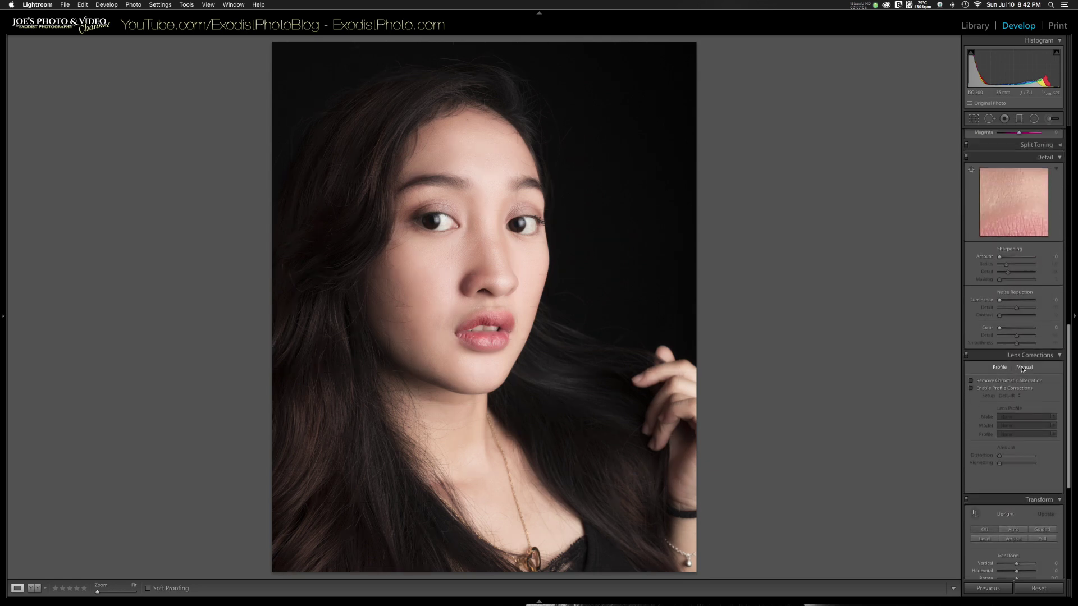
scroll(1022, 369, down, 6)
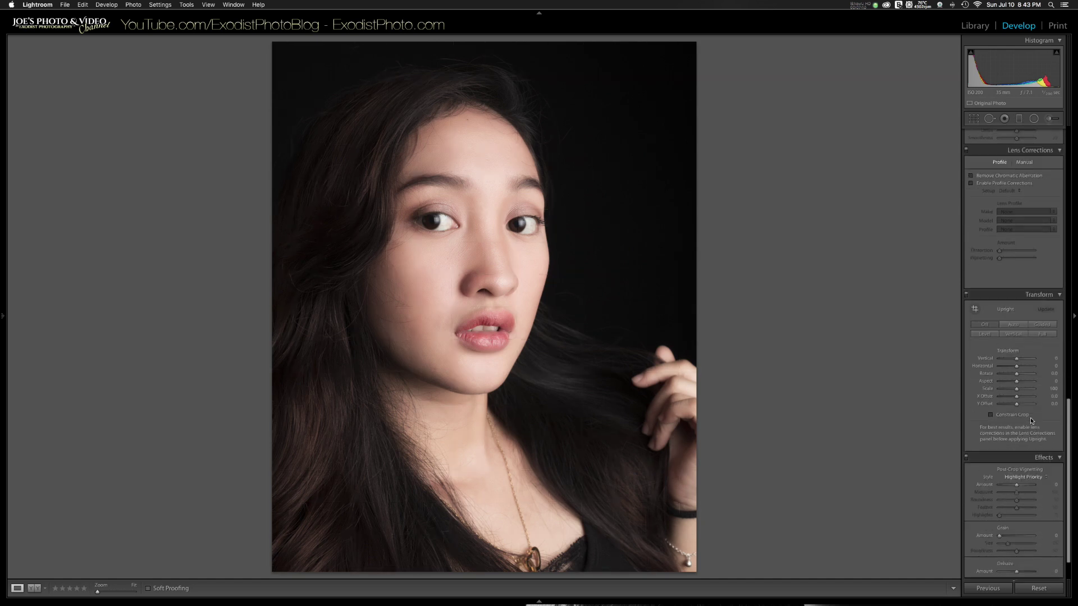
drag(1015, 444, 1014, 447)
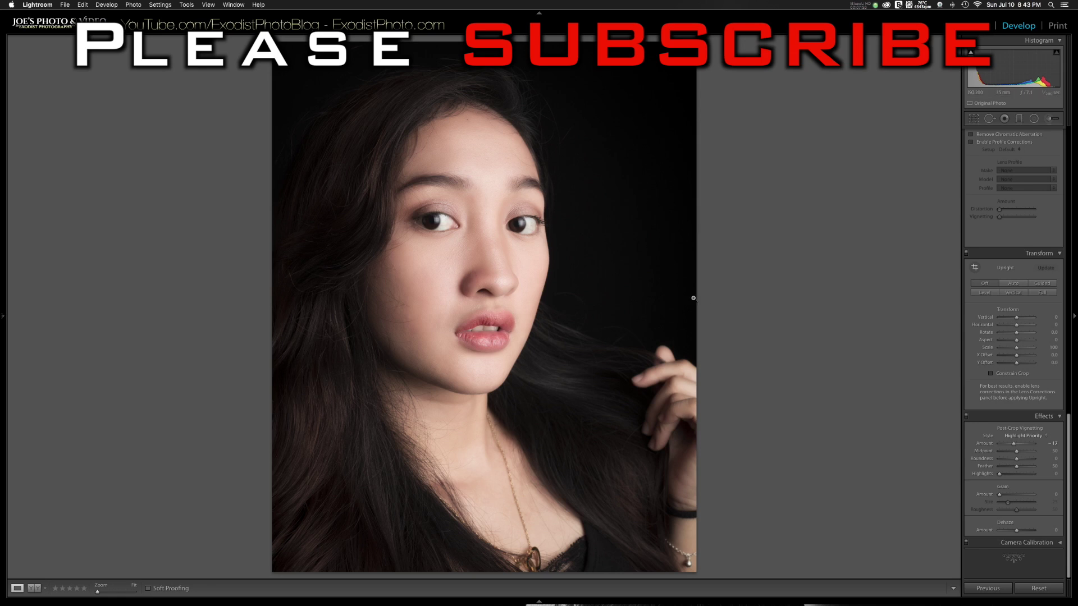
Load the Eye Detail Brush preset for the Adjustment Brush and look through the preset list and its saving options
scroll(1035, 348, up, 10)
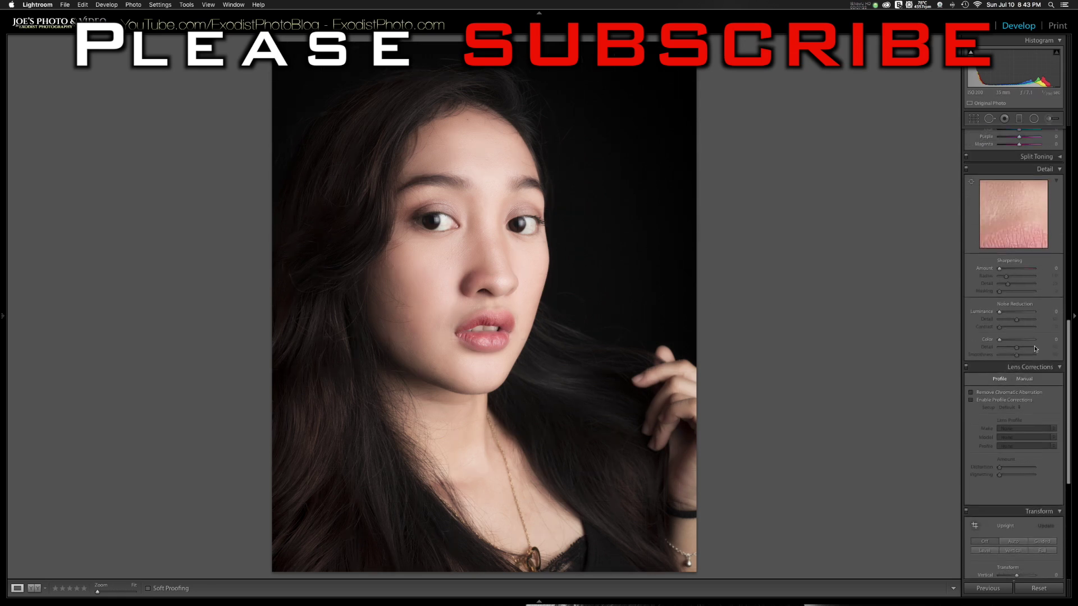
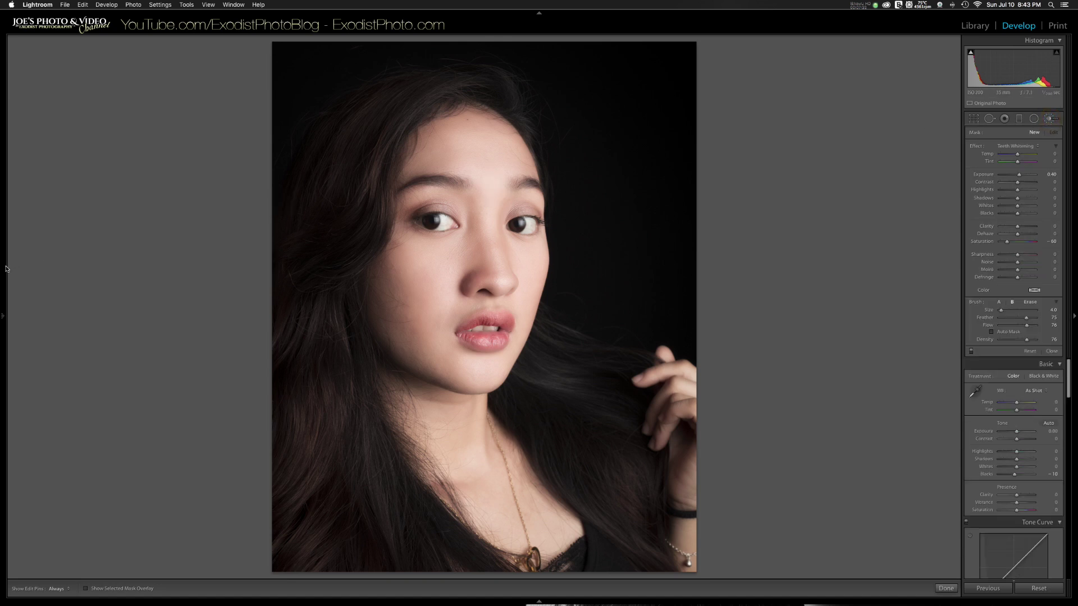
mouse_move(3, 316)
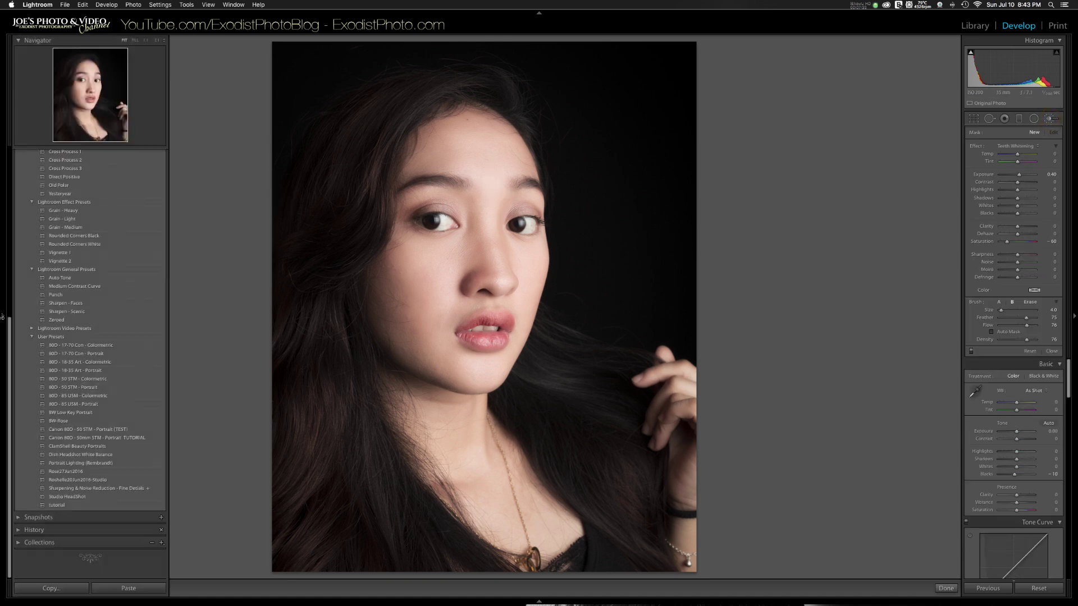
click(135, 41)
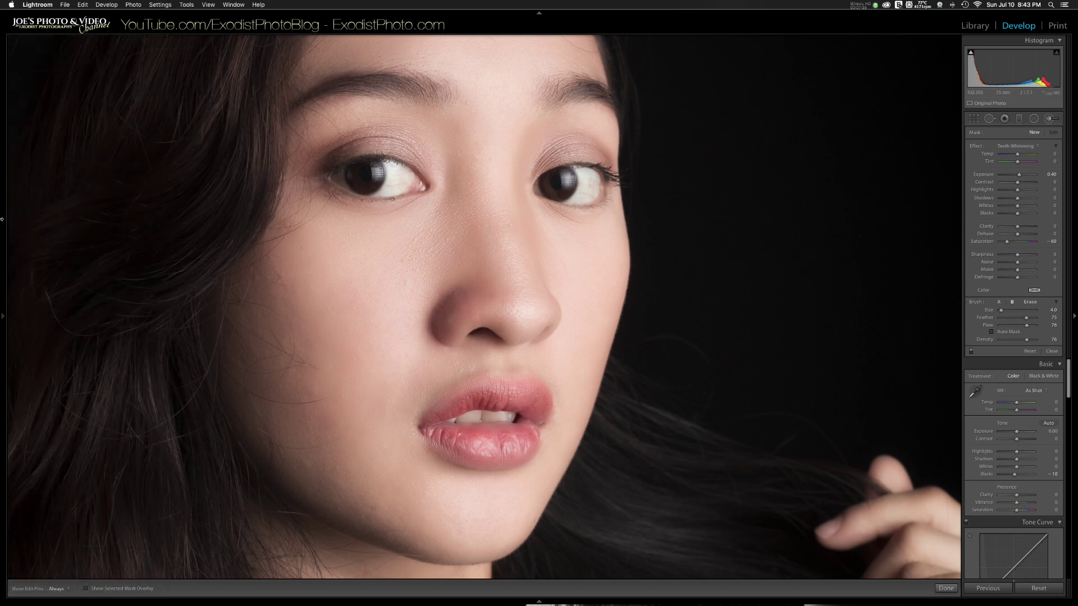
mouse_move(3, 215)
drag(78, 103, 87, 82)
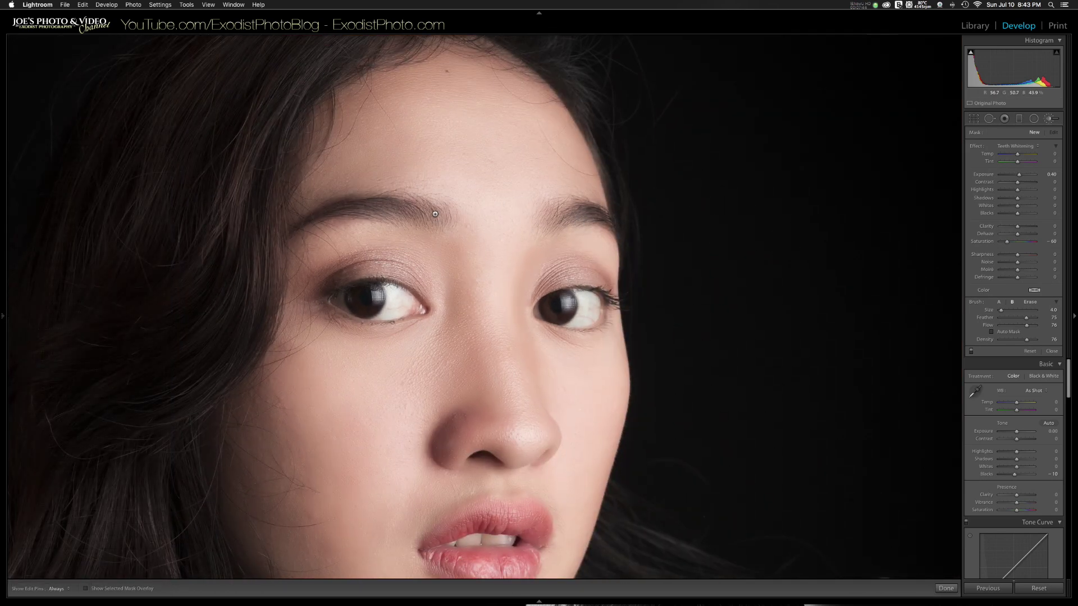
scroll(431, 212, up, 2)
click(1034, 146)
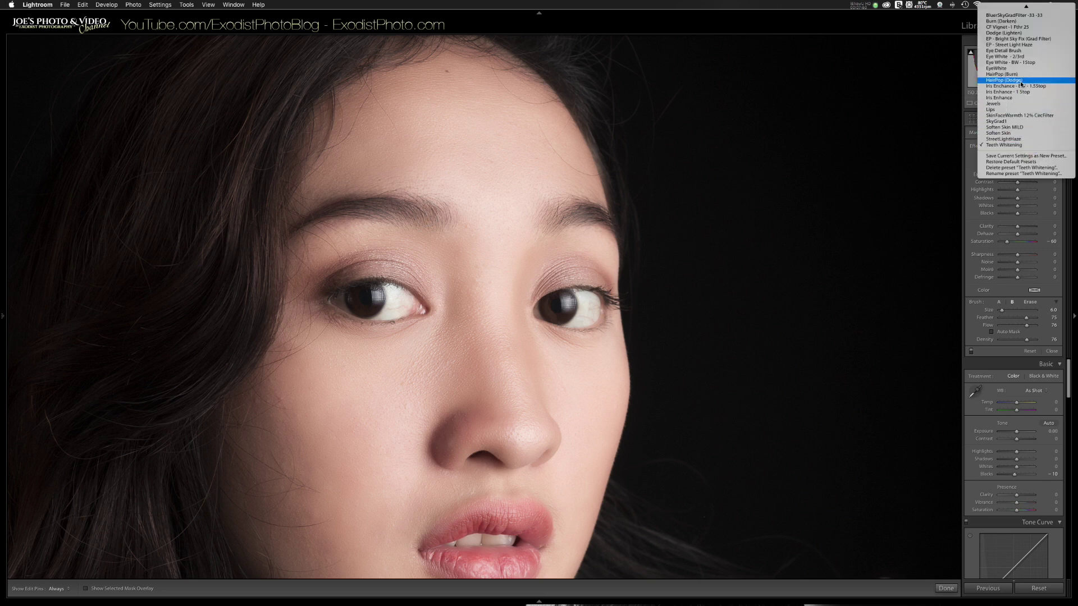
click(1005, 50)
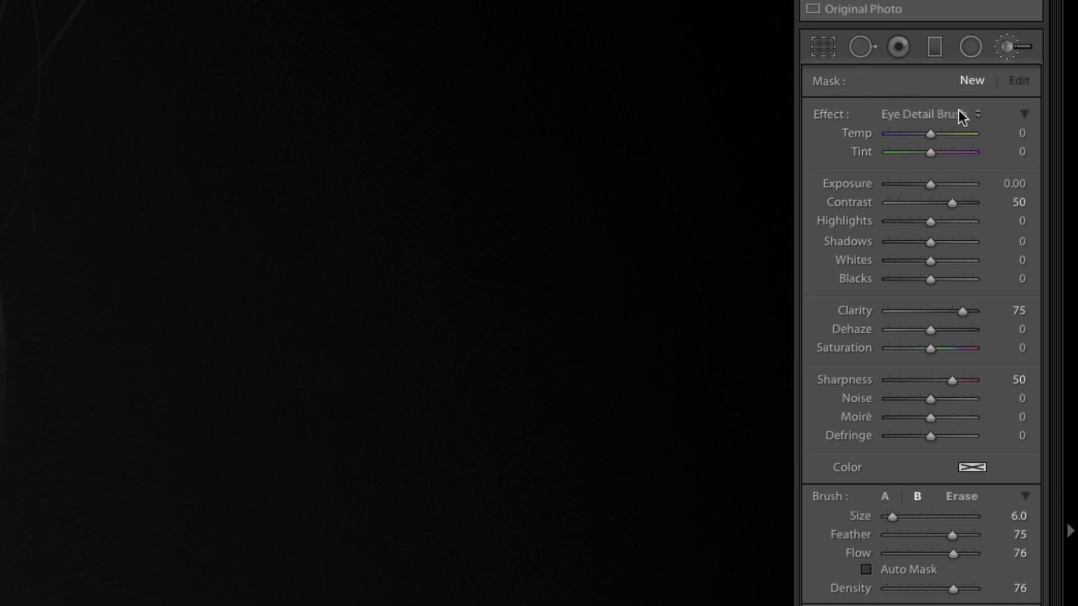
click(980, 114)
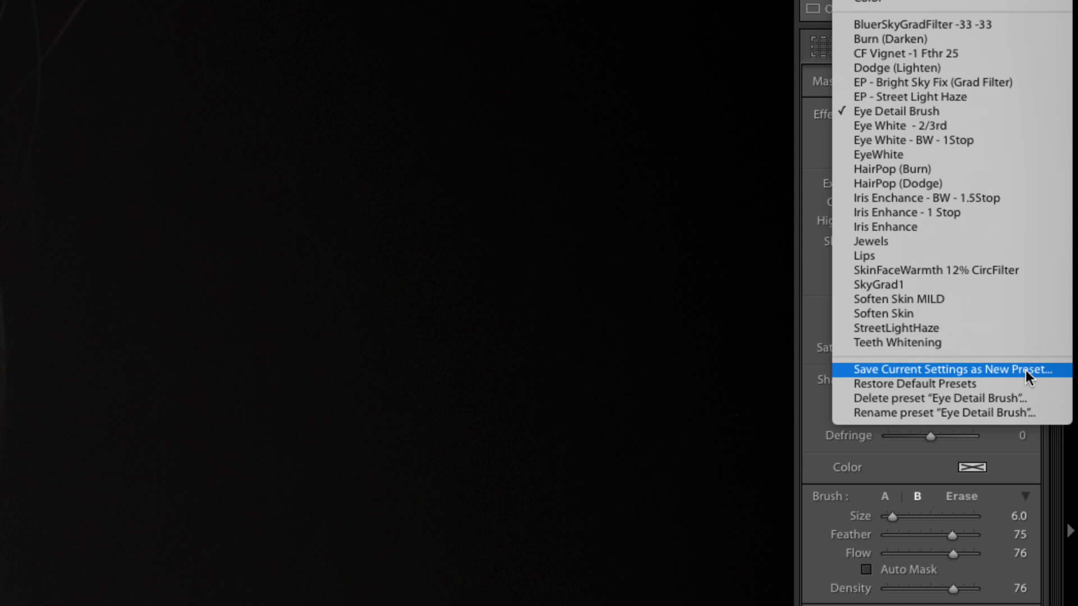
click(797, 332)
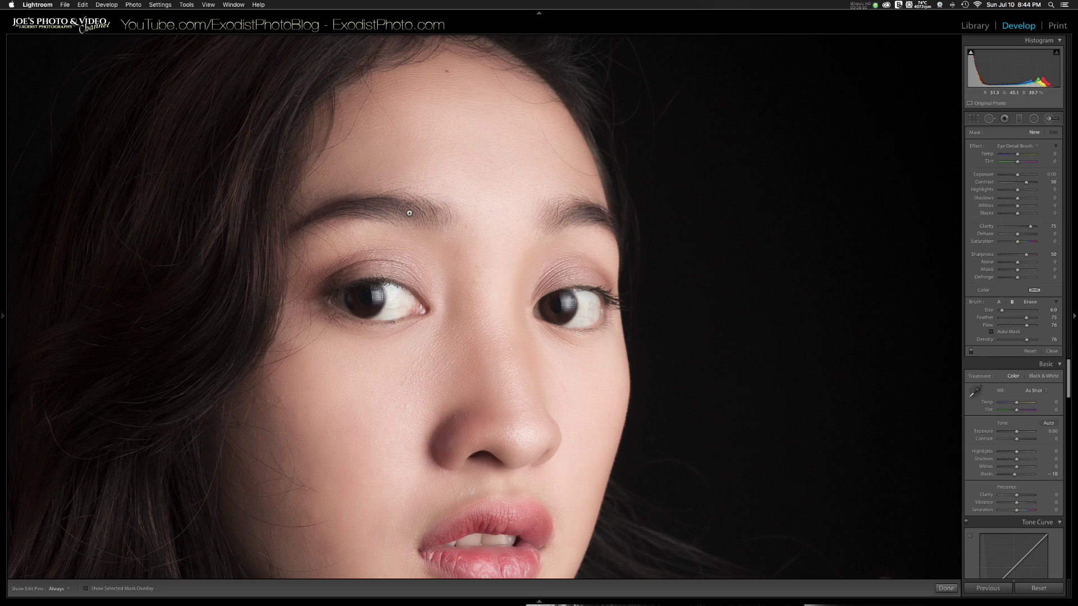
Paint the Eye Detail Brush effect over both eyebrows with a size 6.0 brush
key(h)
mouse_move(430, 217)
mouse_down()
mouse_move(388, 202)
mouse_move(325, 203)
mouse_move(293, 221)
mouse_up()
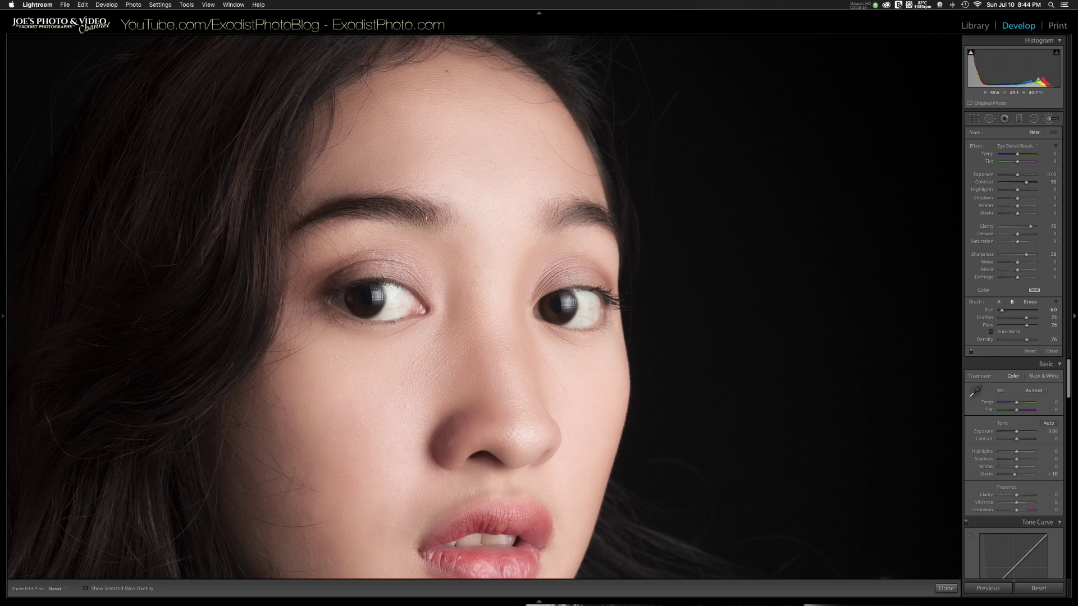
key(h)
mouse_move(552, 221)
mouse_down()
mouse_move(578, 213)
mouse_move(548, 211)
mouse_move(595, 213)
mouse_move(562, 216)
mouse_up()
key(h)
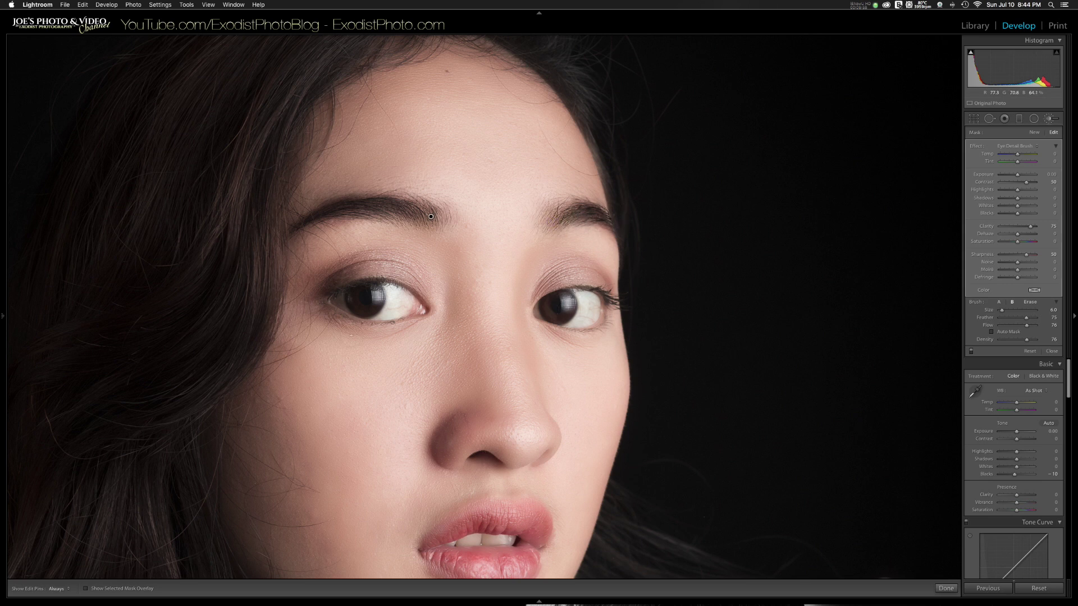
Reduce the brush size and paint the Eye Detail Brush effect along the eyelids and lash lines of both eyes
key(h)
key(h)
drag(551, 287, 555, 286)
key(bracketleft)
key(bracketleft)
key(h)
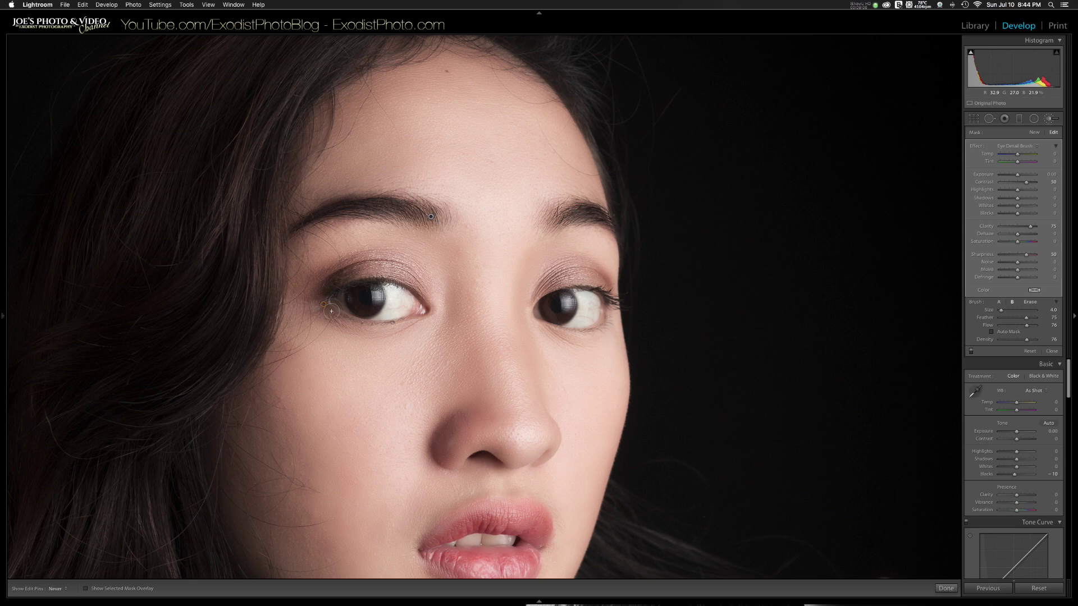
drag(324, 304, 318, 310)
key(h)
mouse_move(610, 317)
mouse_down()
mouse_move(592, 327)
mouse_move(614, 310)
mouse_move(578, 331)
mouse_up()
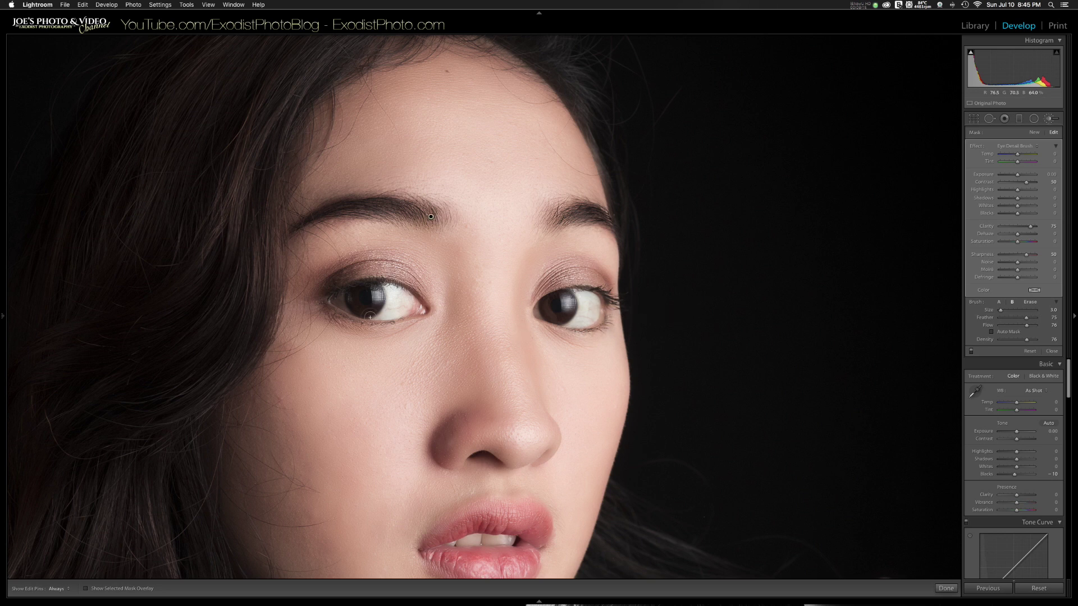
Refine the Eye Detail Brush effect along the eyelashes with a size 2.0 brush, toggling the edit pins as needed
key(h)
key(h)
key(h)
key(h)
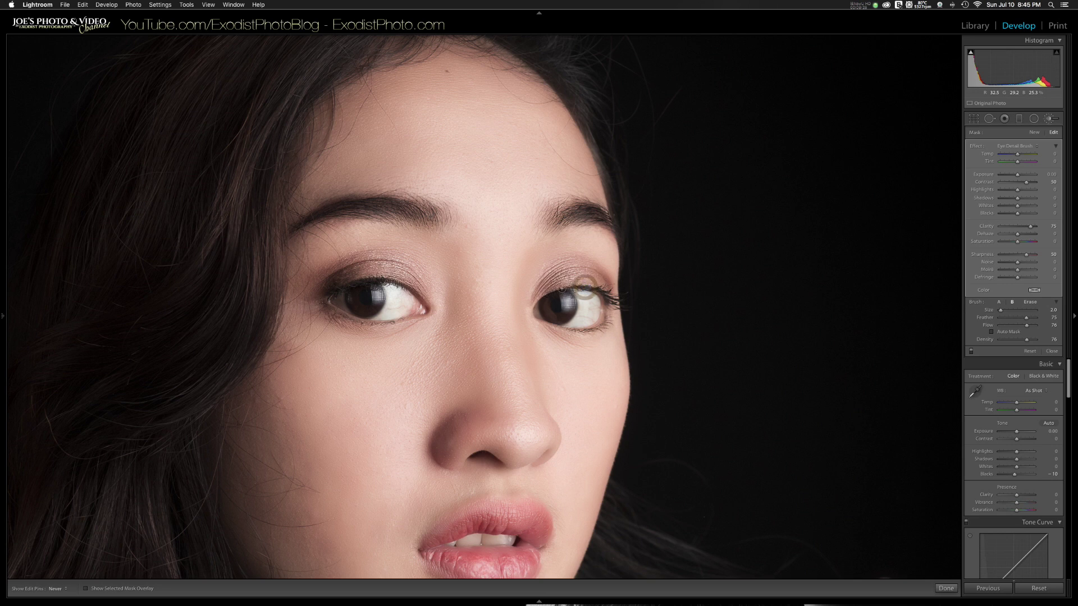
key(h)
key(h)
Start a new brush adjustment with the EyeWhite preset
click(1034, 133)
click(1024, 147)
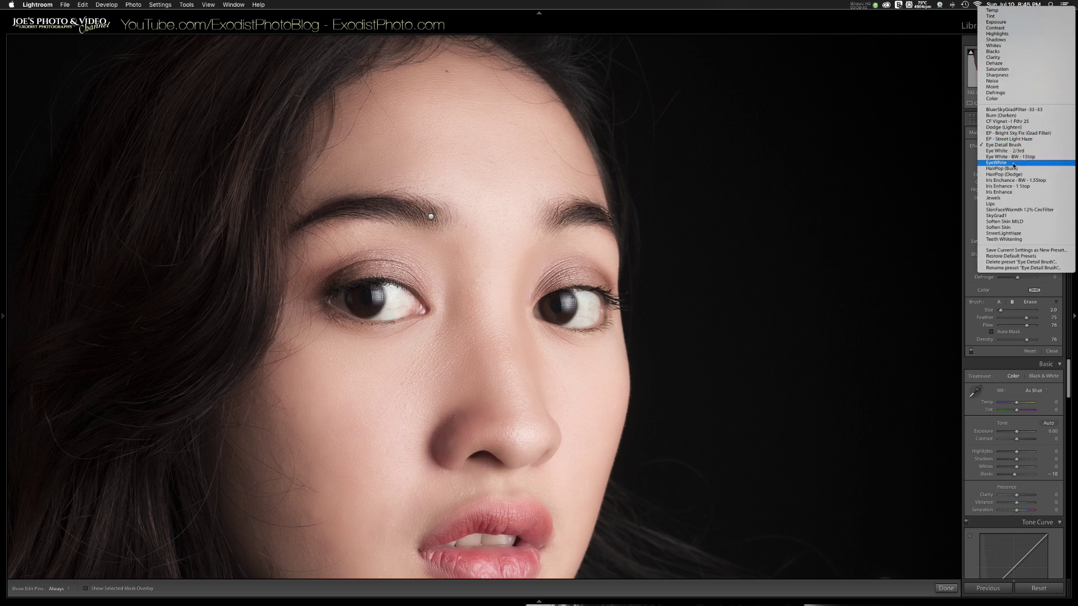
click(1015, 163)
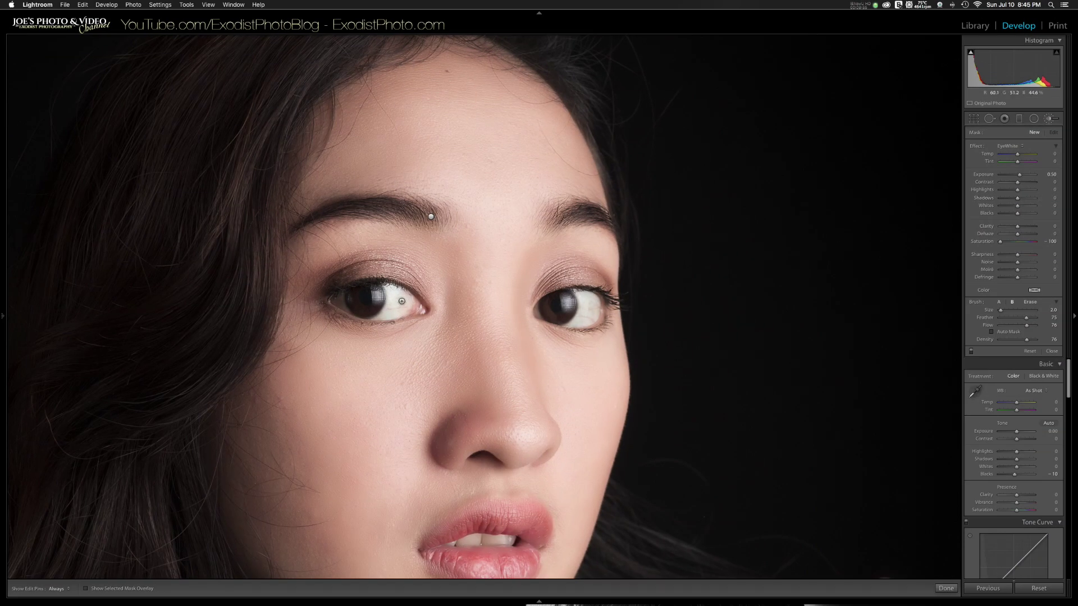
Paint the EyeWhite effect over the whites of both eyes with brush sizes 2.0 and 1.0, and close that adjustment
key(h)
mouse_move(391, 298)
mouse_down()
mouse_move(404, 306)
mouse_move(383, 316)
mouse_move(393, 296)
mouse_move(415, 309)
mouse_up()
key(h)
mouse_move(580, 294)
mouse_down()
mouse_move(596, 307)
mouse_move(591, 317)
mouse_move(580, 283)
mouse_move(582, 307)
mouse_up()
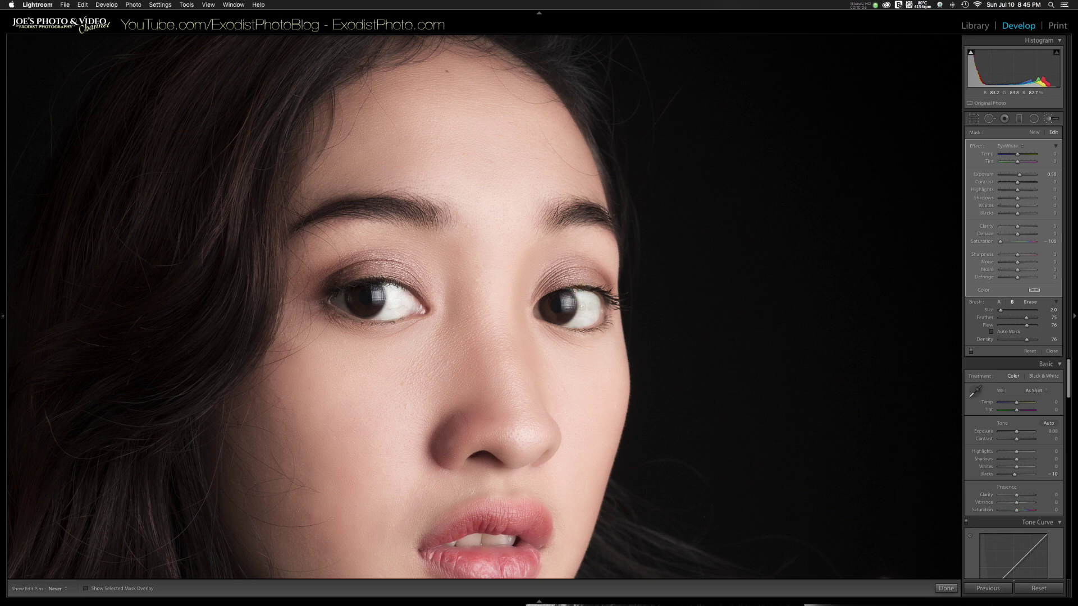
key(bracketleft)
key(h)
drag(596, 311, 604, 304)
click(1034, 133)
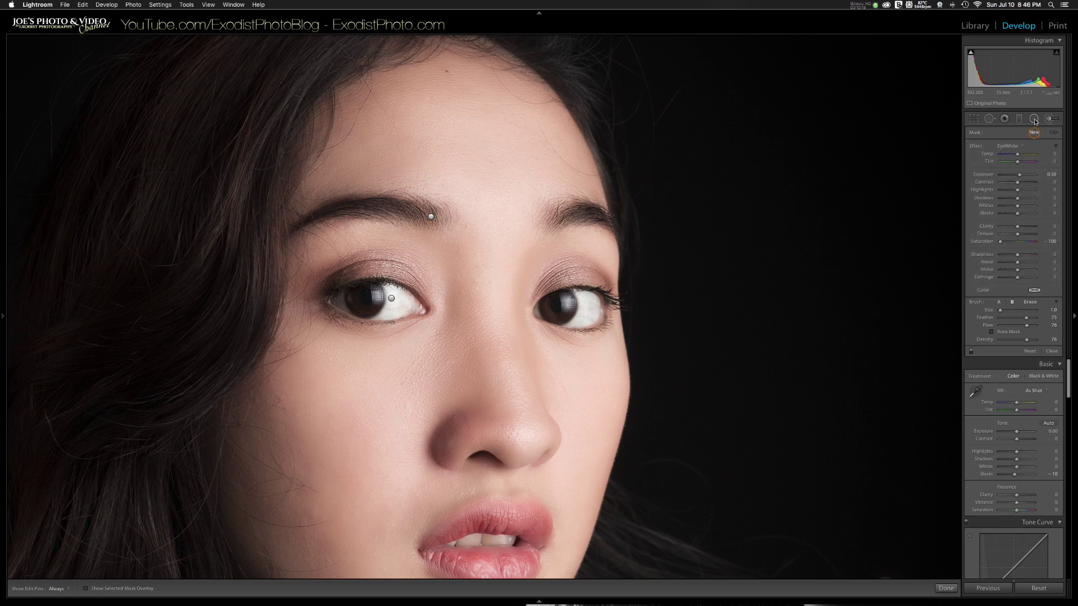
Start a new radial filter with the Iris Enhance - 1 Stop preset and an inverted mask
click(1034, 120)
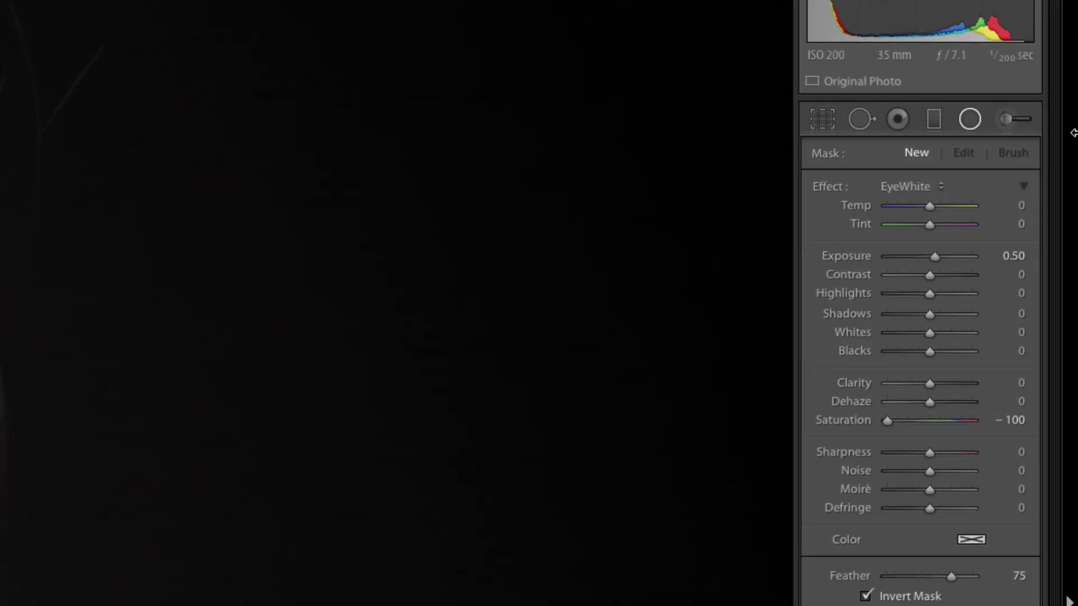
click(924, 186)
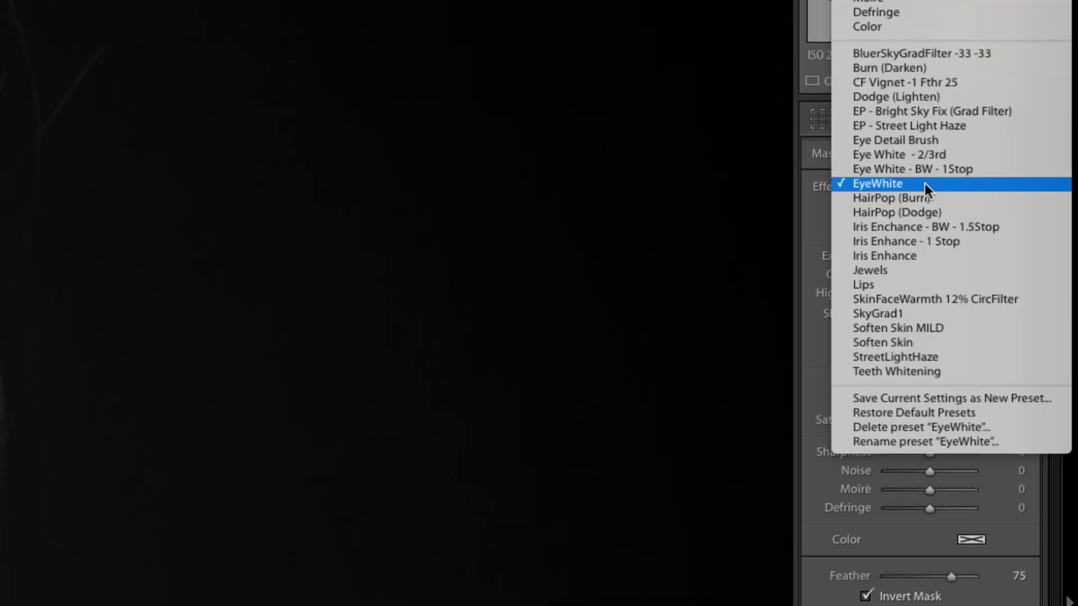
click(915, 243)
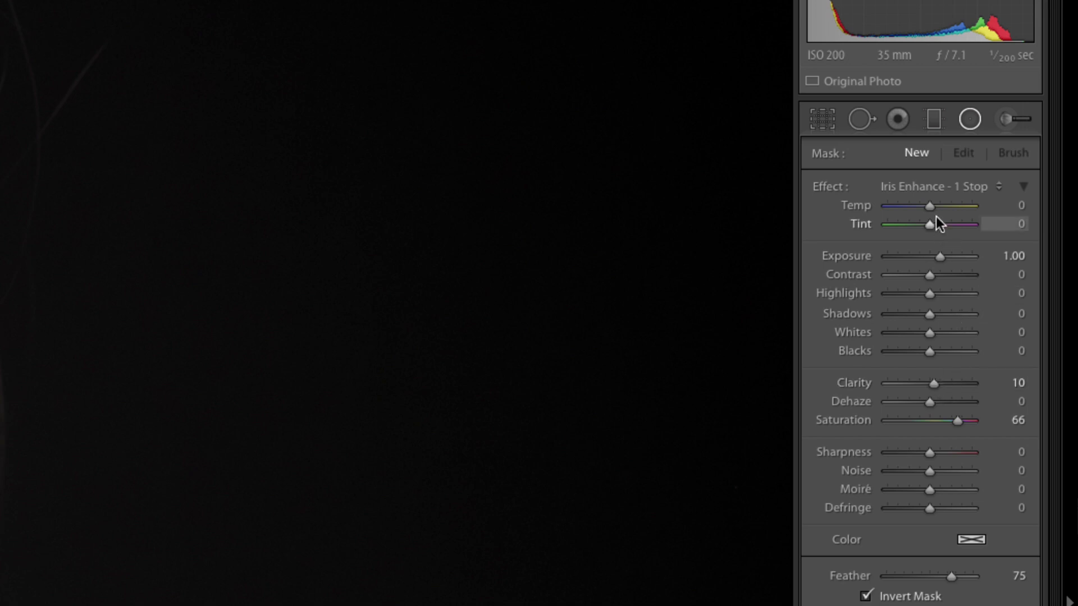
click(996, 189)
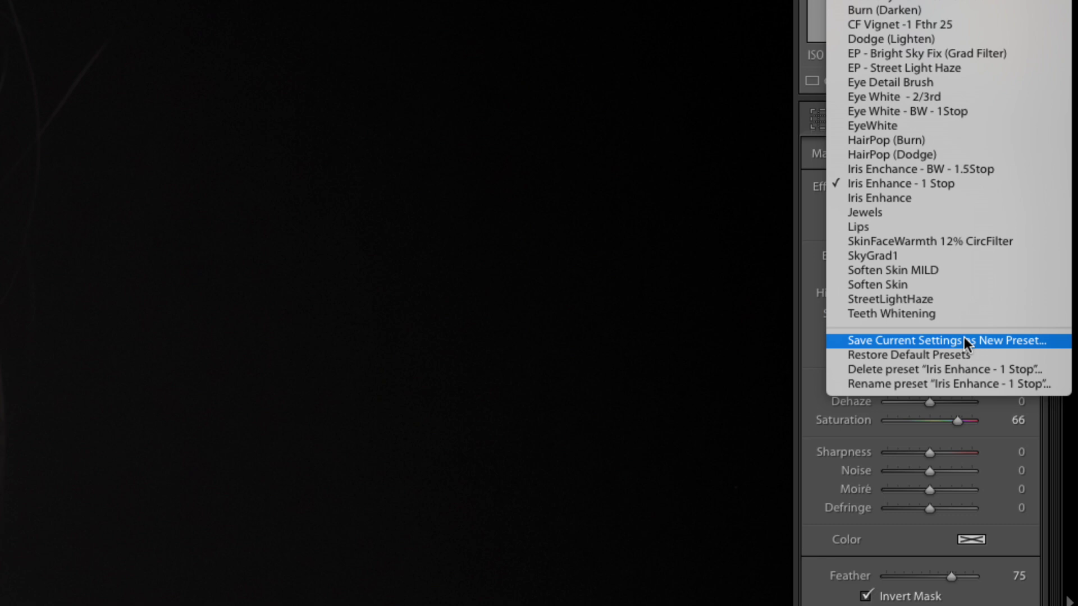
click(809, 335)
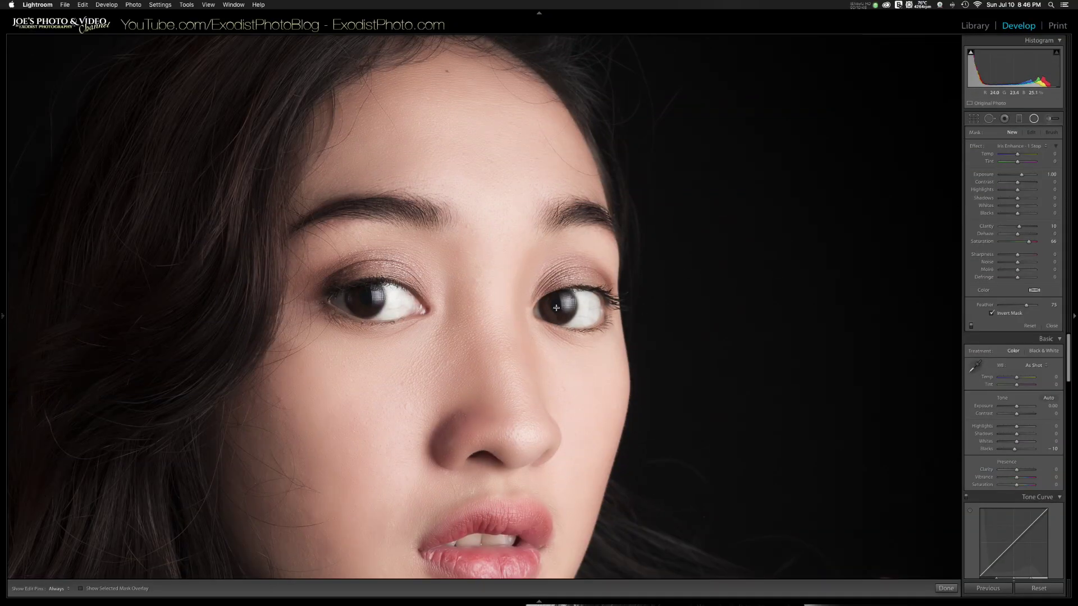
Place the radial filter over the iris nearer the dark background and duplicate it onto the other iris
drag(555, 307, 578, 324)
drag(568, 304, 570, 306)
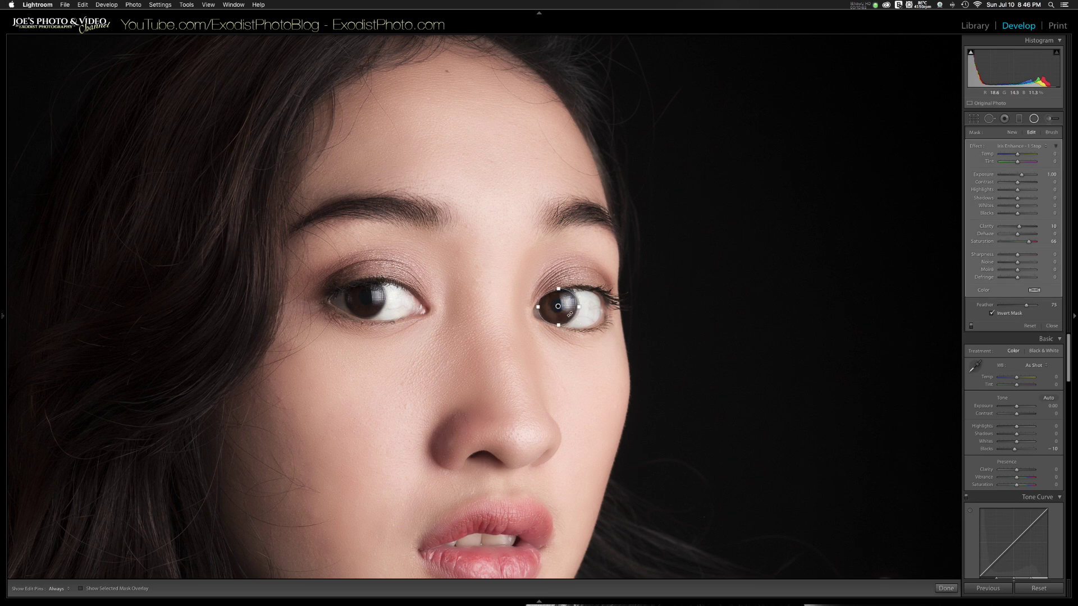
right_click(557, 306)
click(567, 311)
drag(552, 307, 363, 300)
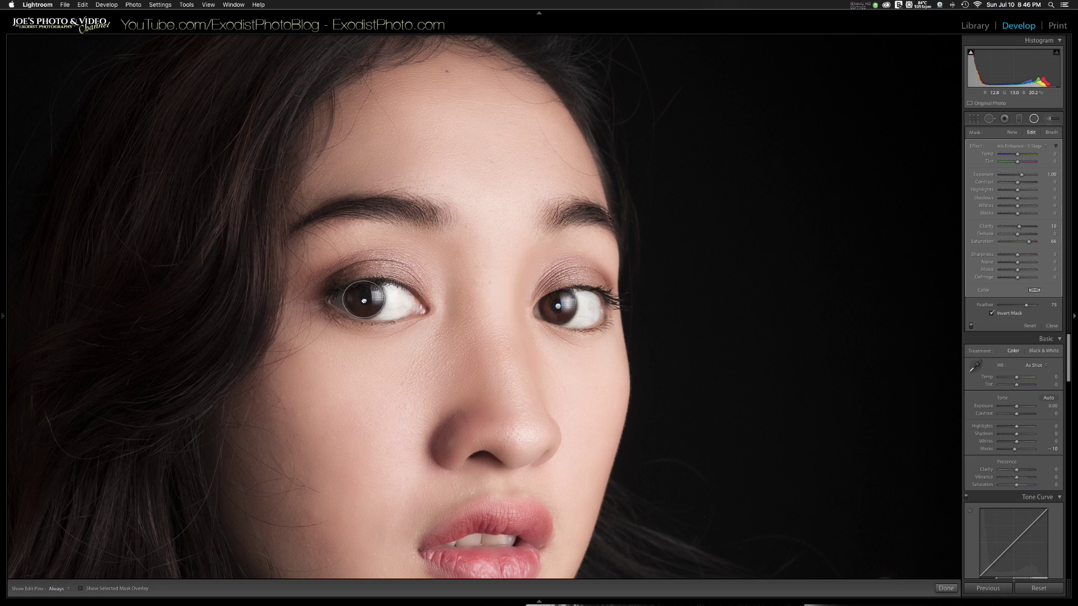
click(946, 589)
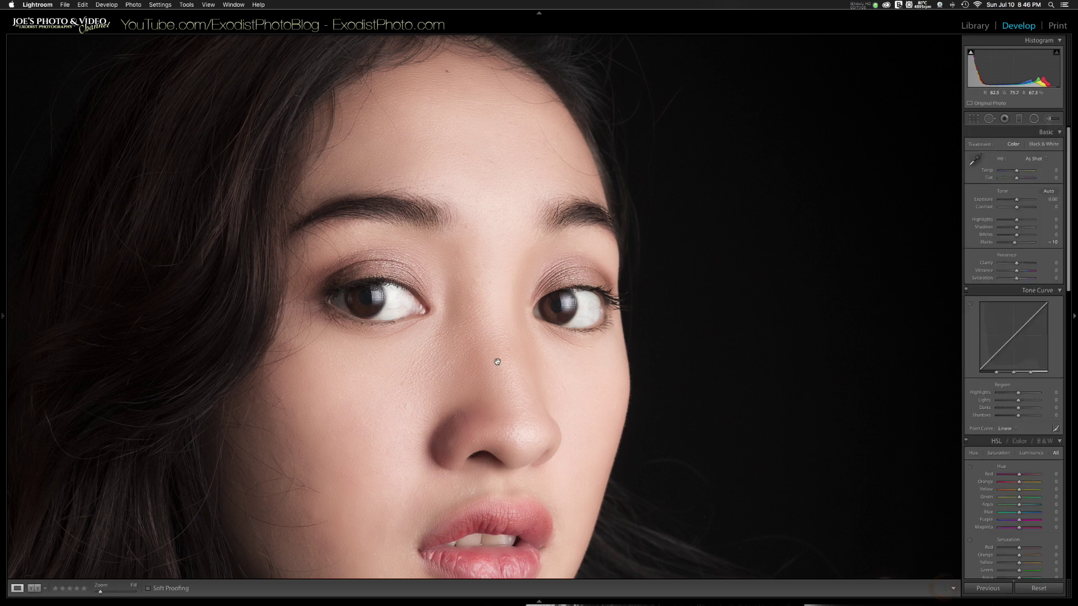
Paint both lips with a new adjustment brush using the Lips preset at size 4.0
drag(506, 448, 506, 233)
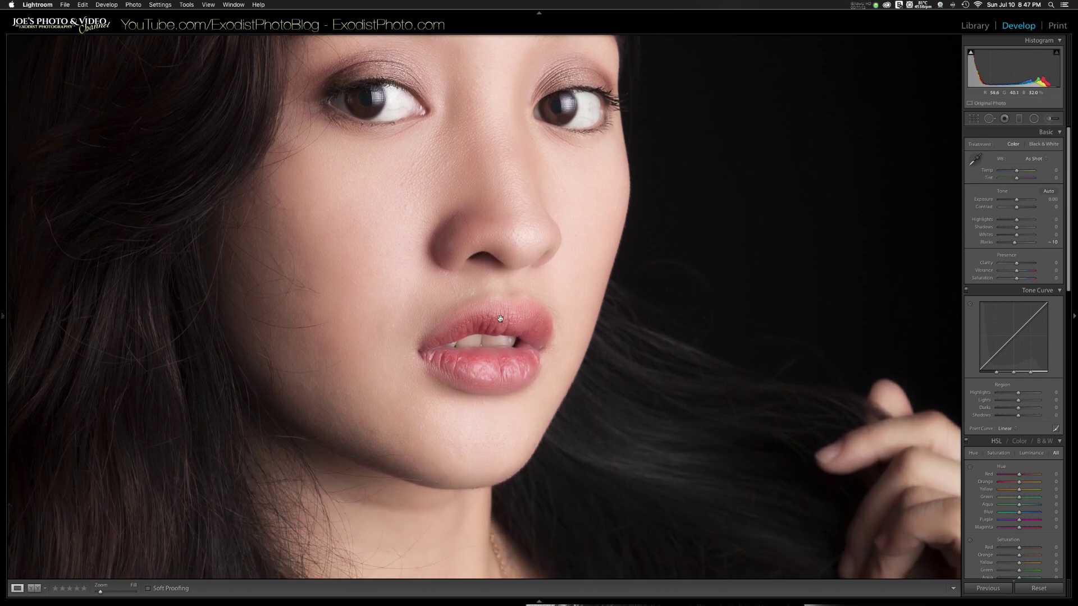
click(1049, 120)
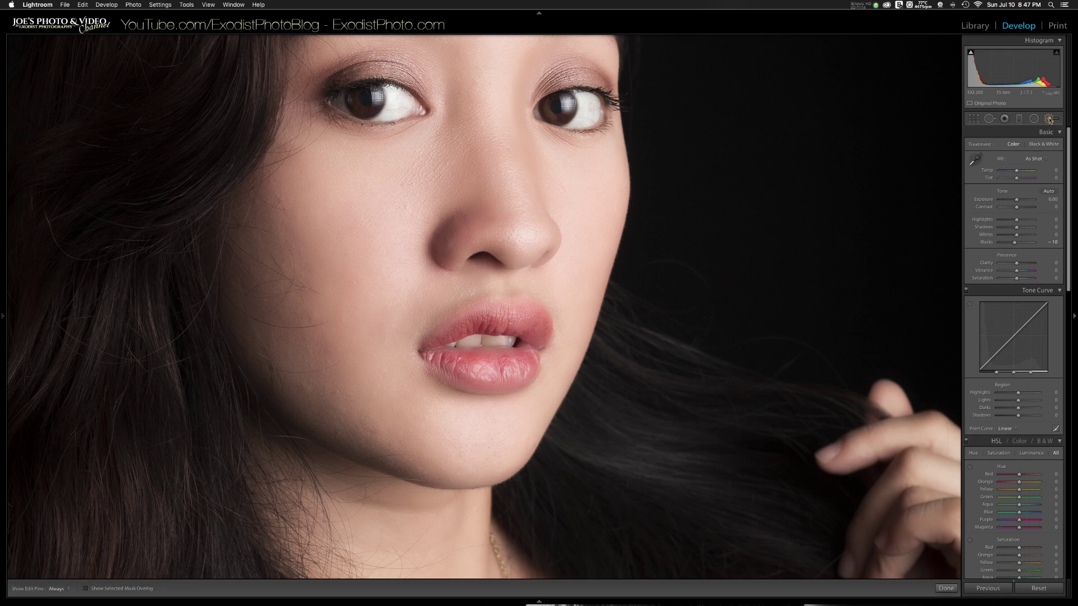
click(1039, 146)
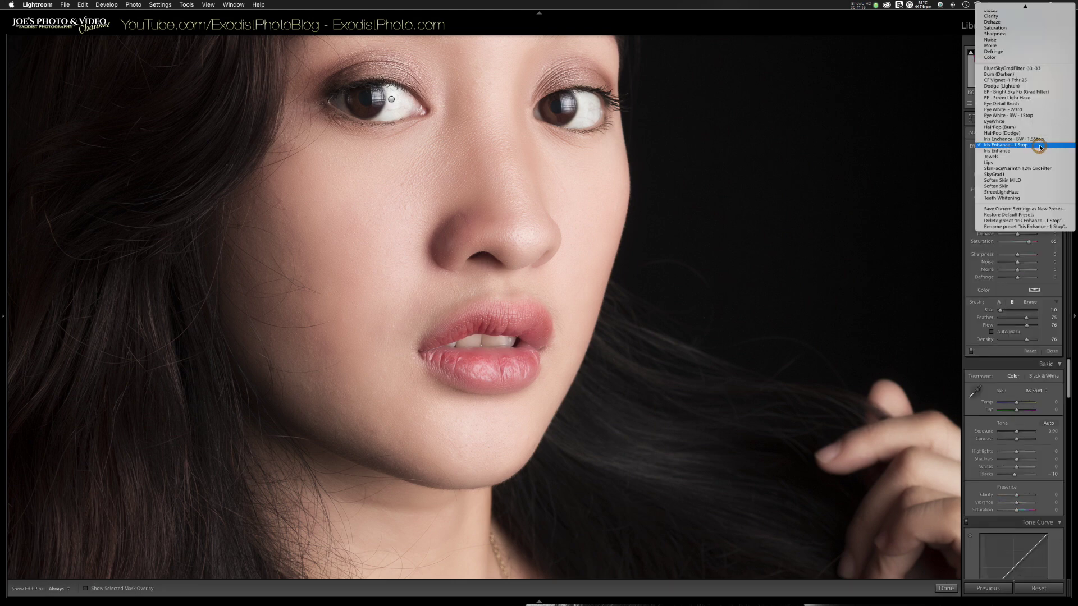
click(1034, 145)
click(1005, 164)
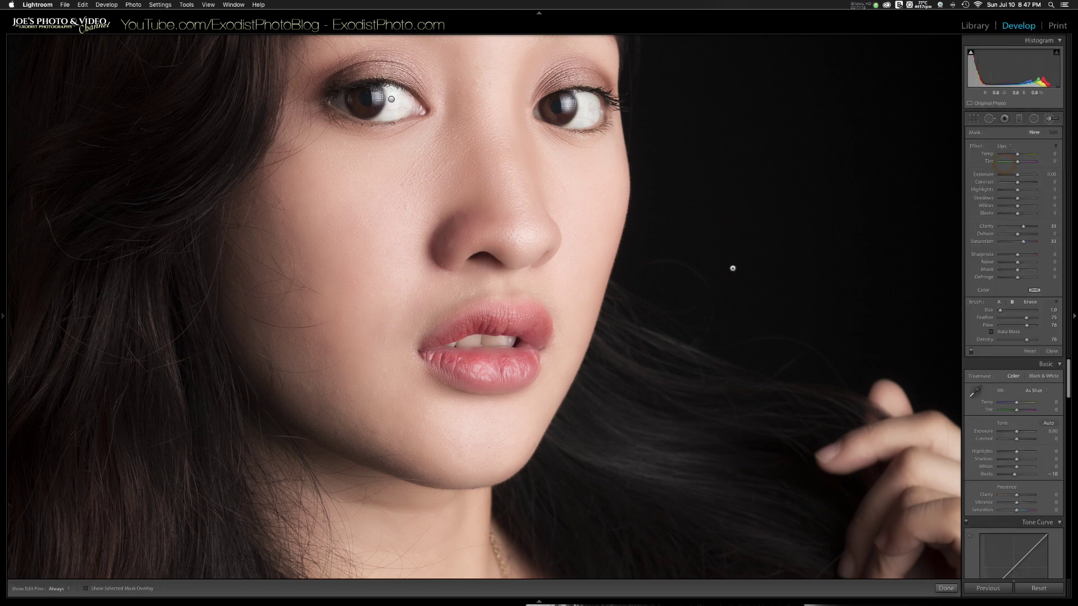
scroll(444, 337, up, 3)
key(h)
mouse_move(444, 337)
mouse_down()
mouse_move(499, 325)
mouse_move(542, 342)
mouse_move(539, 327)
mouse_move(488, 318)
mouse_up()
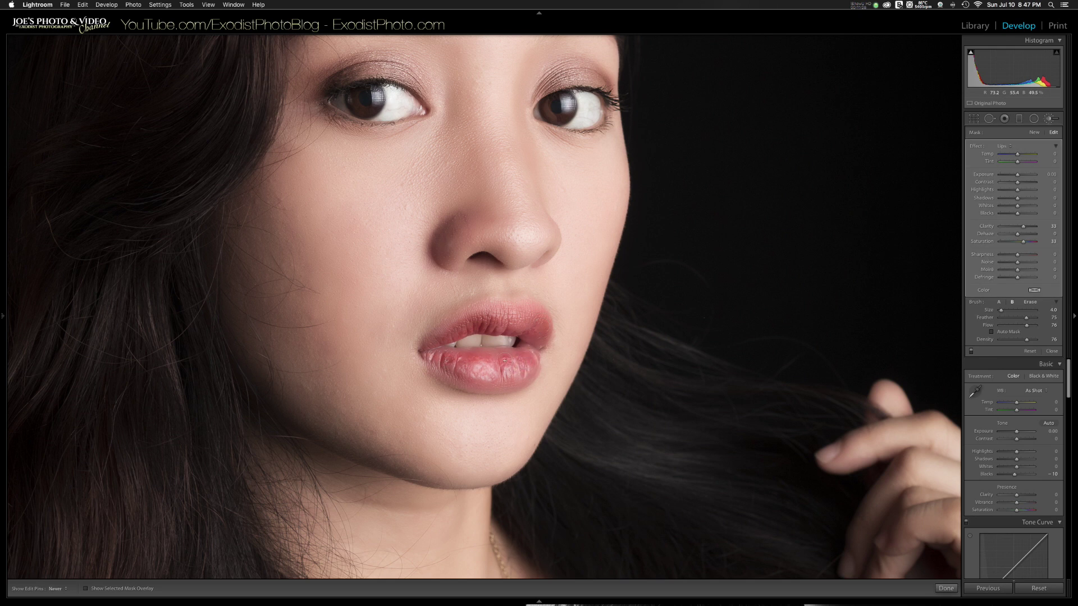
key(h)
key(h)
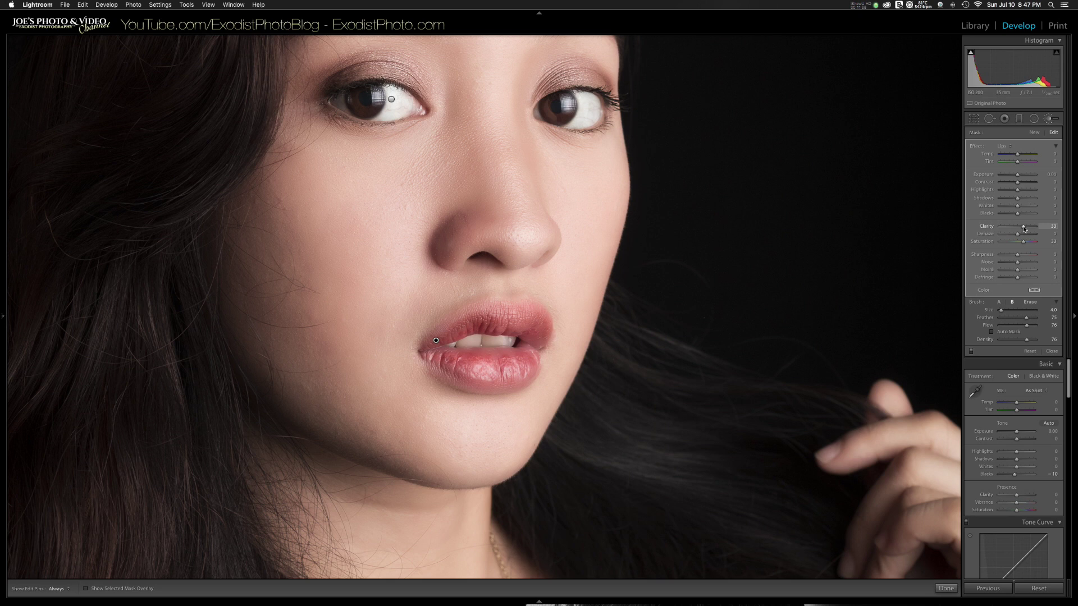
Set the lip adjustment's clarity to 12 and give it a strong red color tint
drag(1024, 228, 1020, 227)
click(1034, 291)
click(1008, 279)
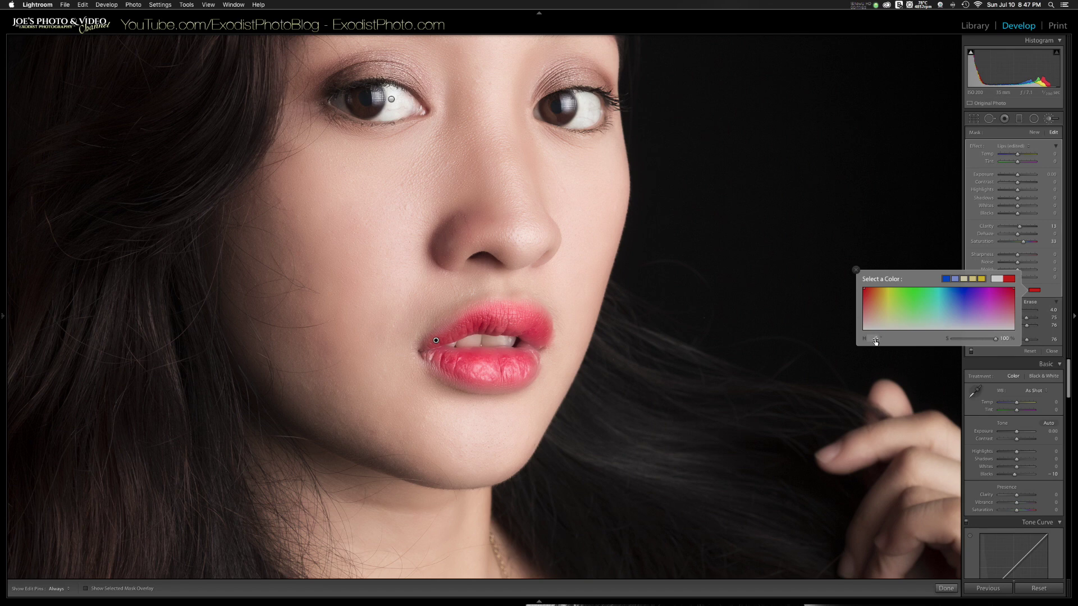
click(855, 271)
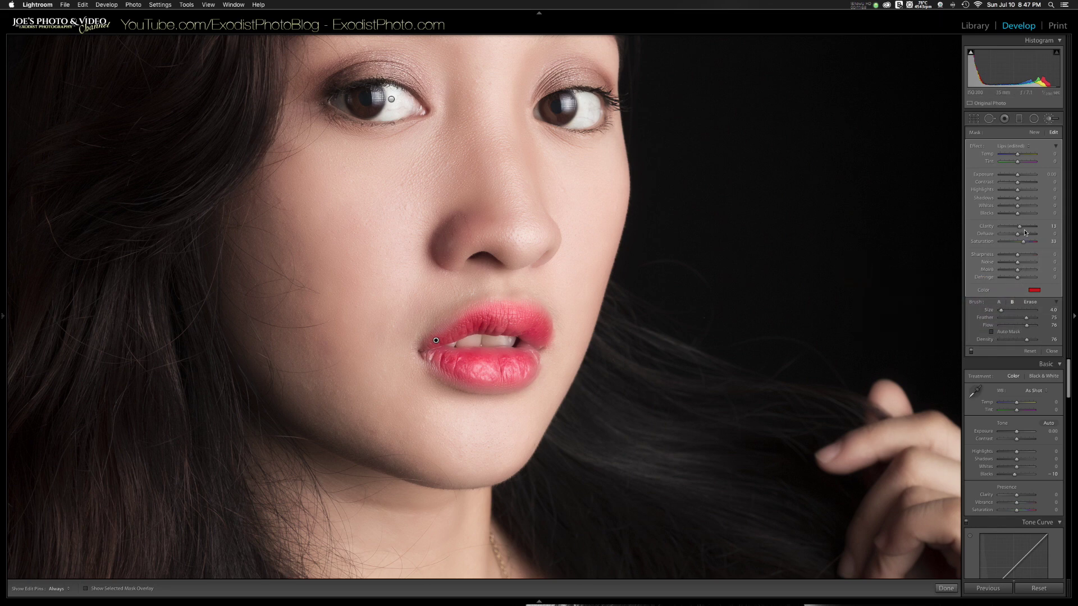
drag(1020, 227, 1021, 230)
Touch up the red lip effect along the lower lip and finish the brush adjustment
key(h)
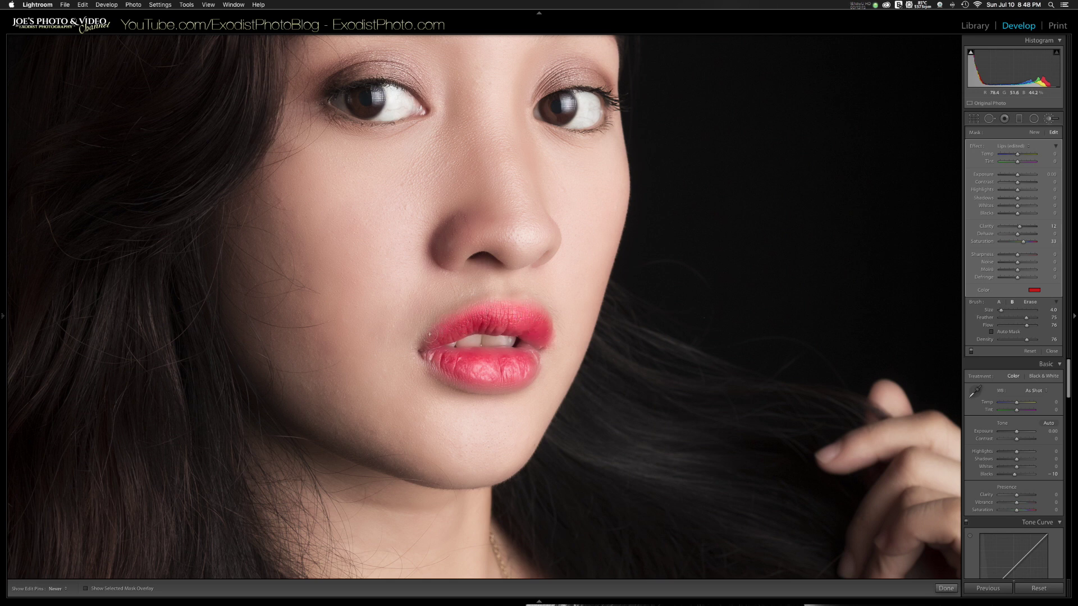
drag(456, 366, 452, 365)
key(h)
click(947, 589)
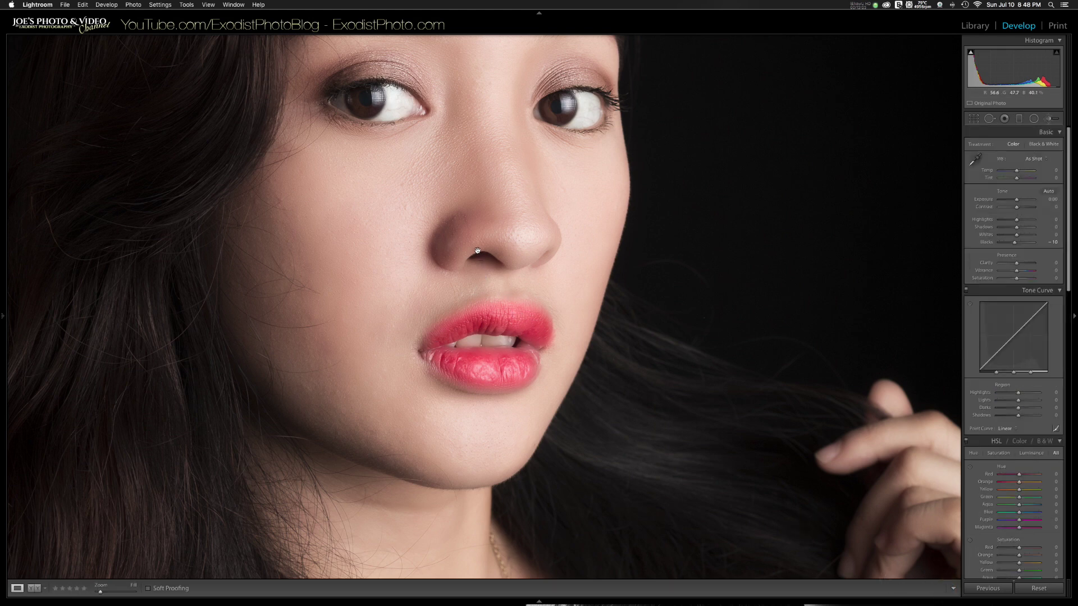
Paint the teeth with a new adjustment brush using the Teeth Whitening preset at size 2.0
click(1051, 121)
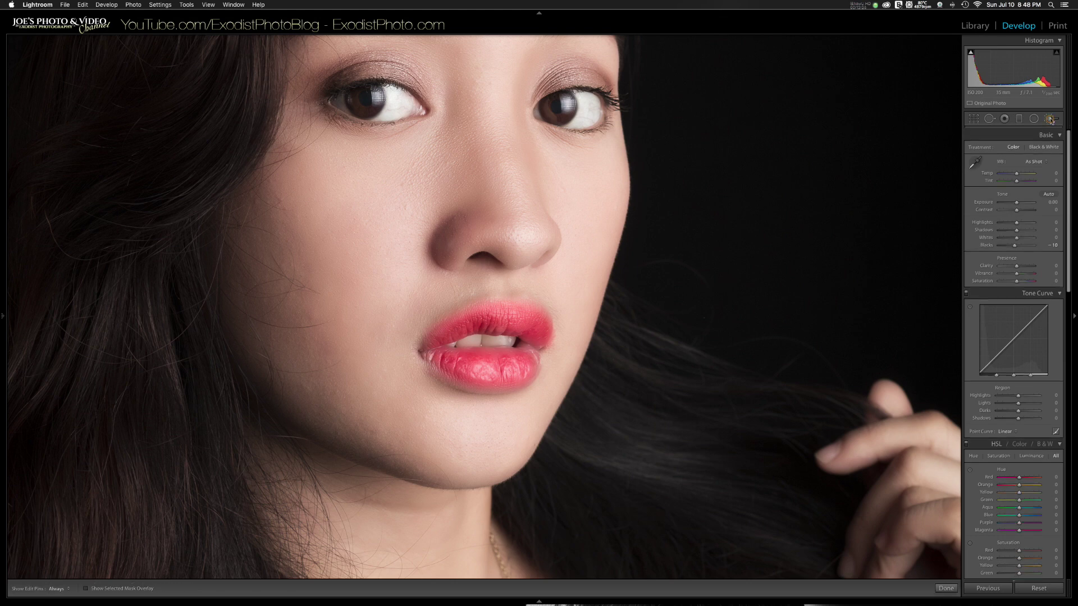
click(1008, 147)
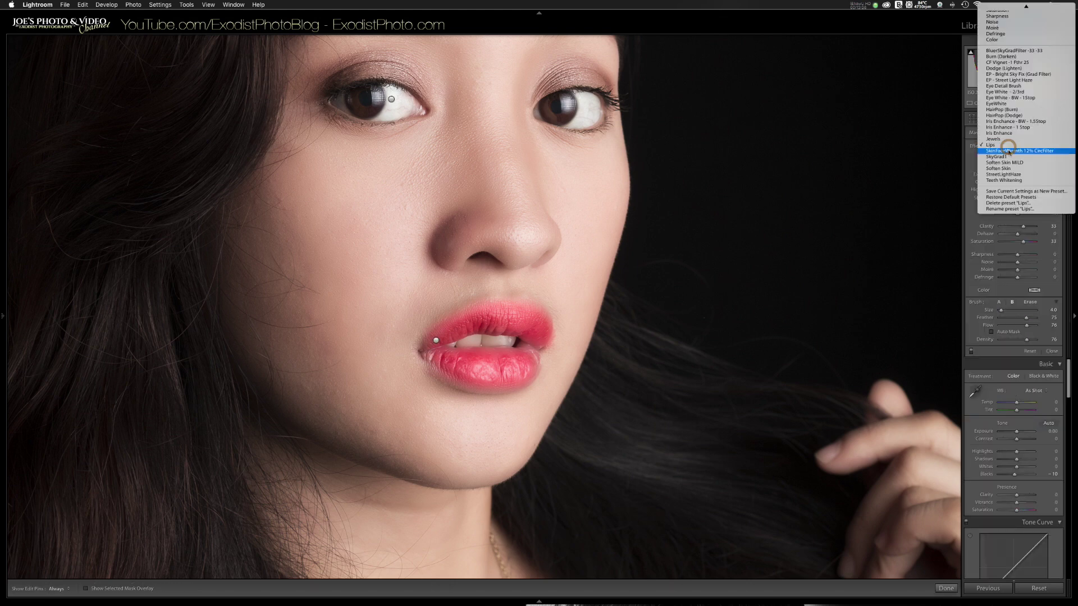
click(1005, 180)
key(bracketleft)
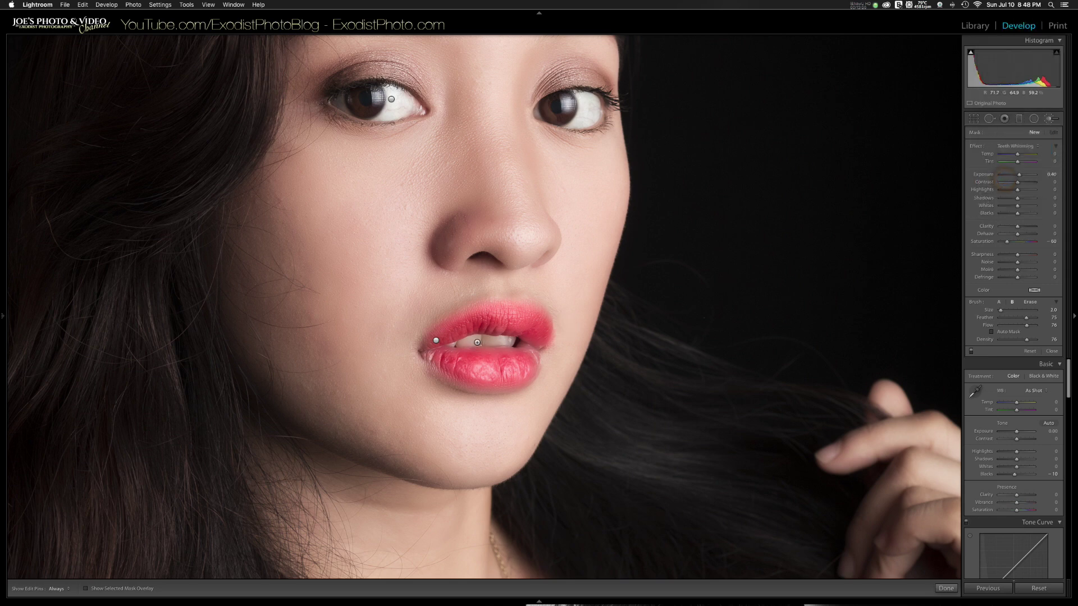
key(h)
click(463, 344)
key(h)
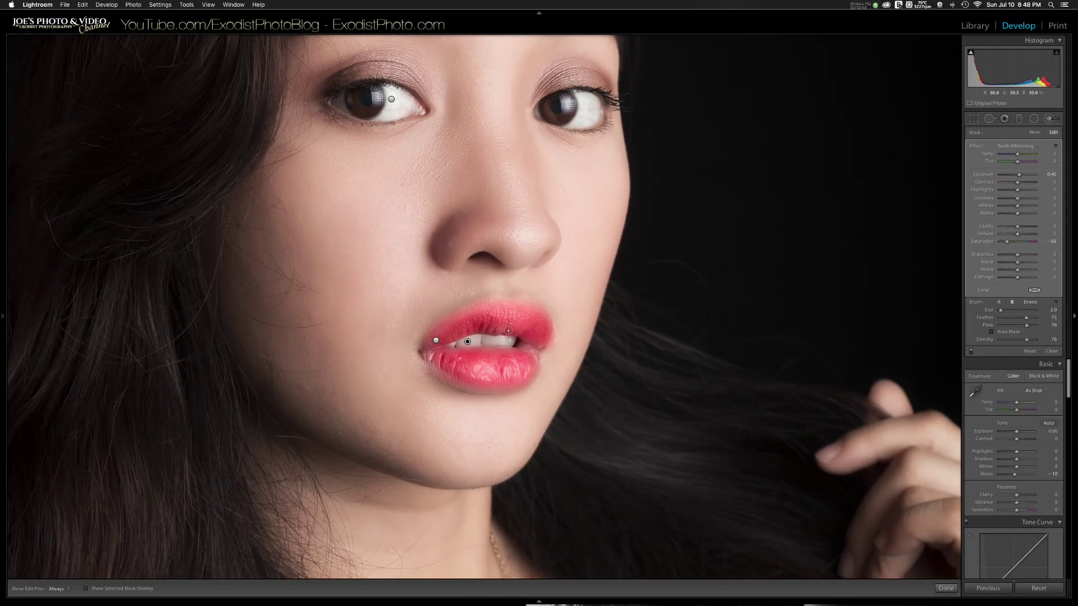
click(946, 588)
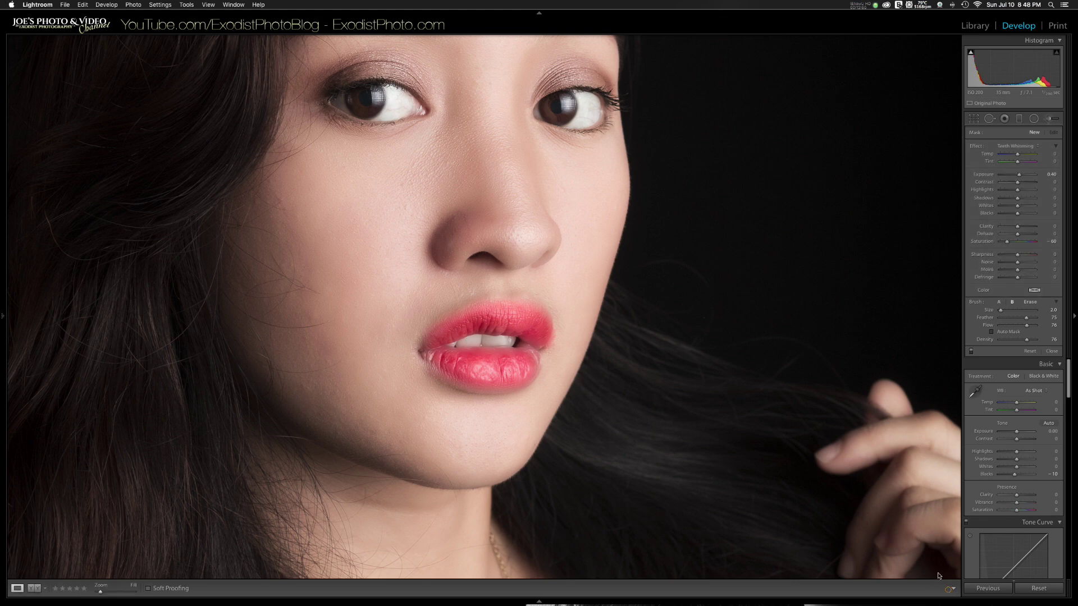
Fit the whole portrait in view to check the retouched eyes, lips and teeth
click(491, 233)
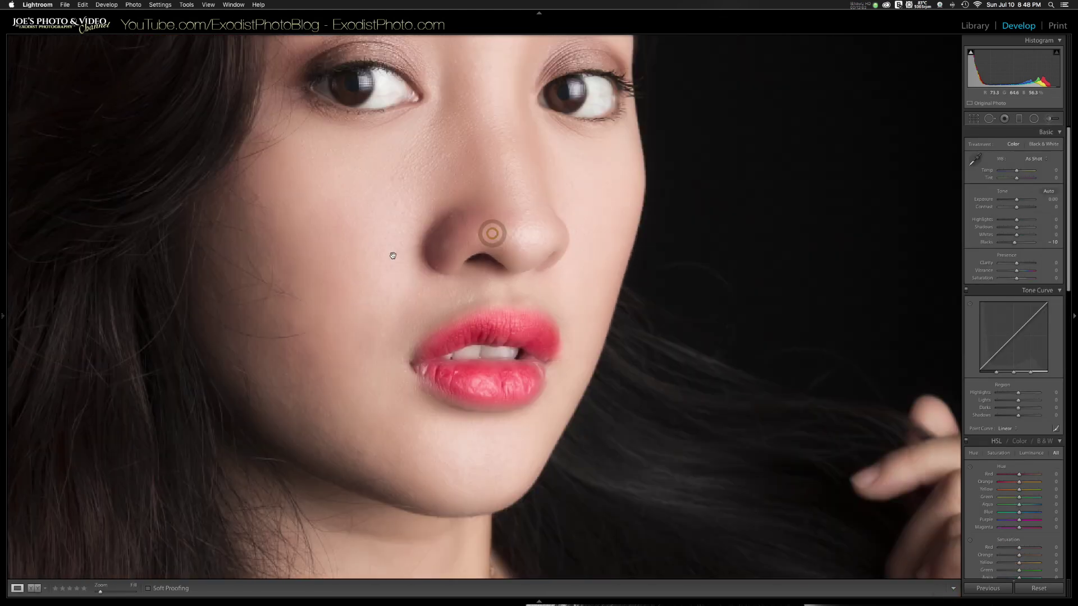
mouse_move(19, 255)
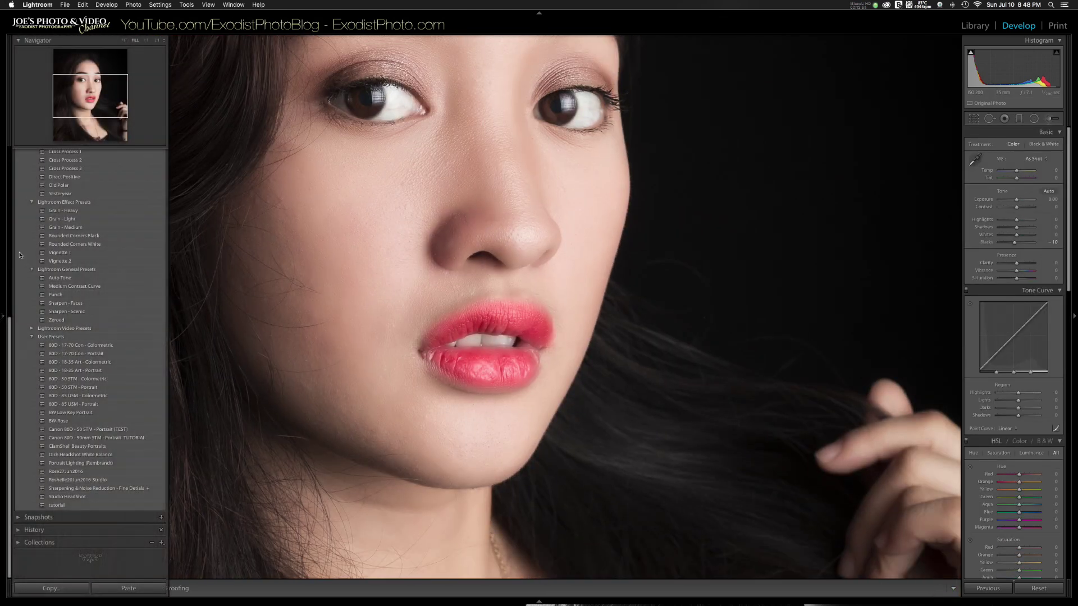
click(124, 40)
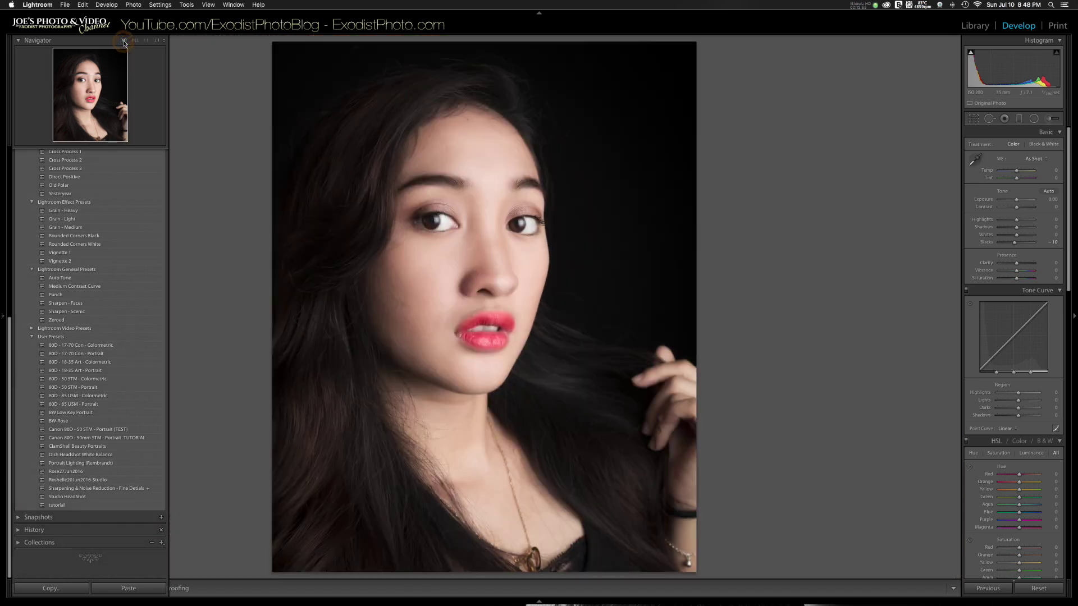